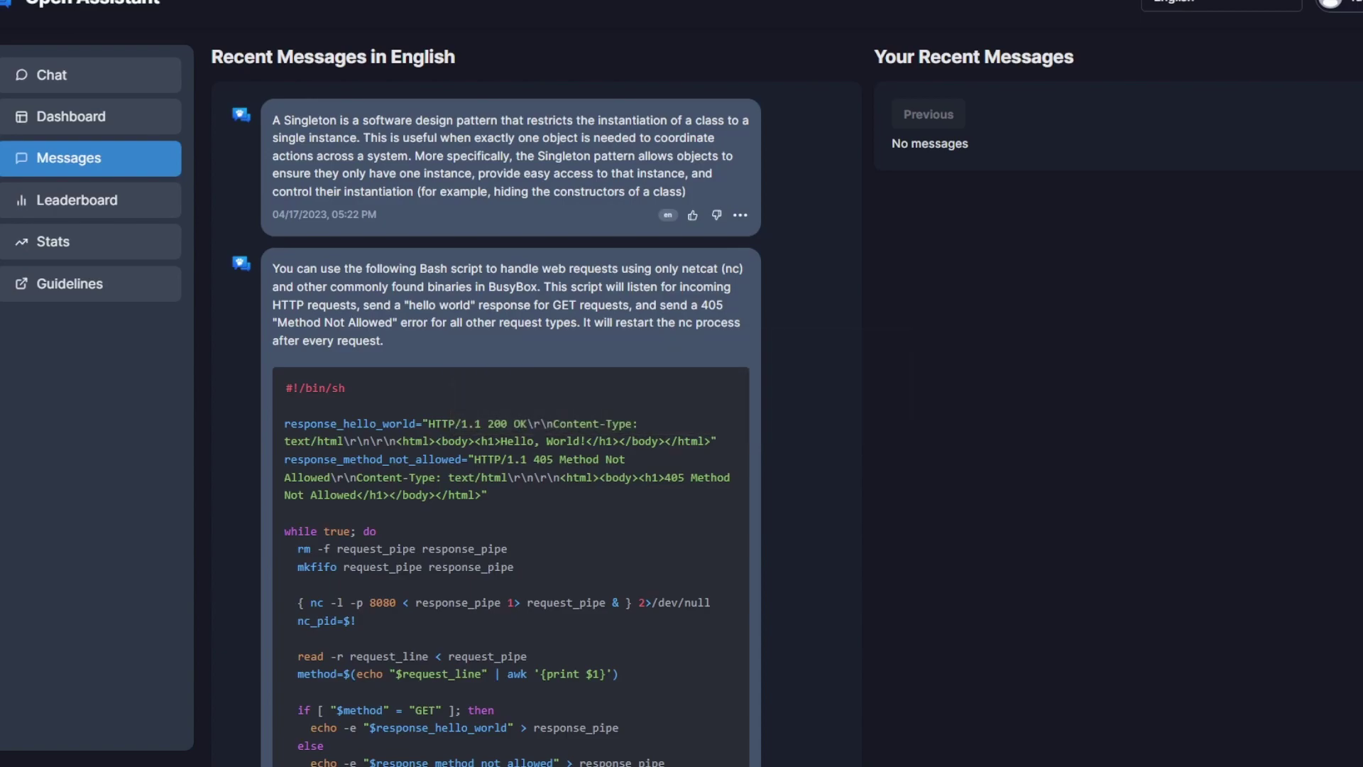
Browse the recent English messages and open the conversation thread of the message defining the Singleton design pattern.
scroll(512, 412, down, 2)
scroll(511, 412, up, 2)
scroll(512, 426, down, 15)
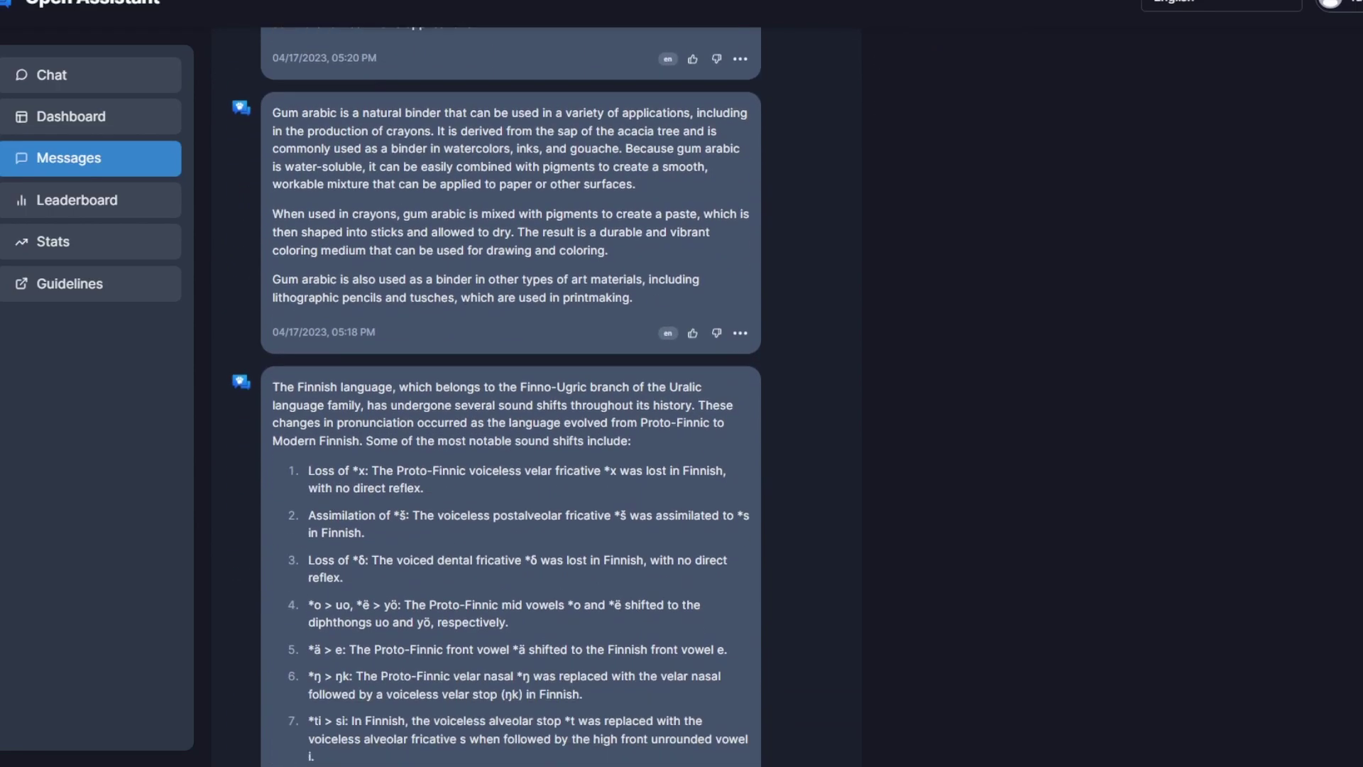
scroll(511, 426, up, 15)
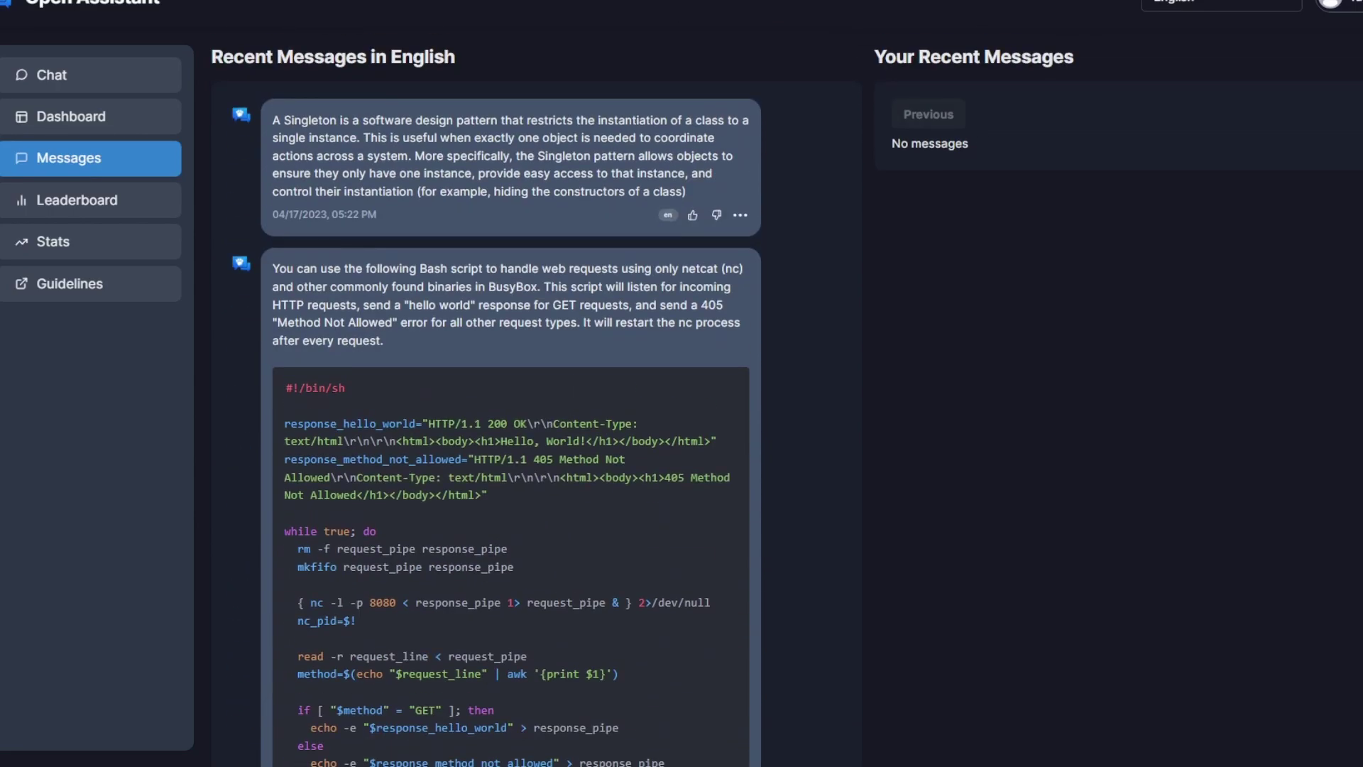
click(512, 158)
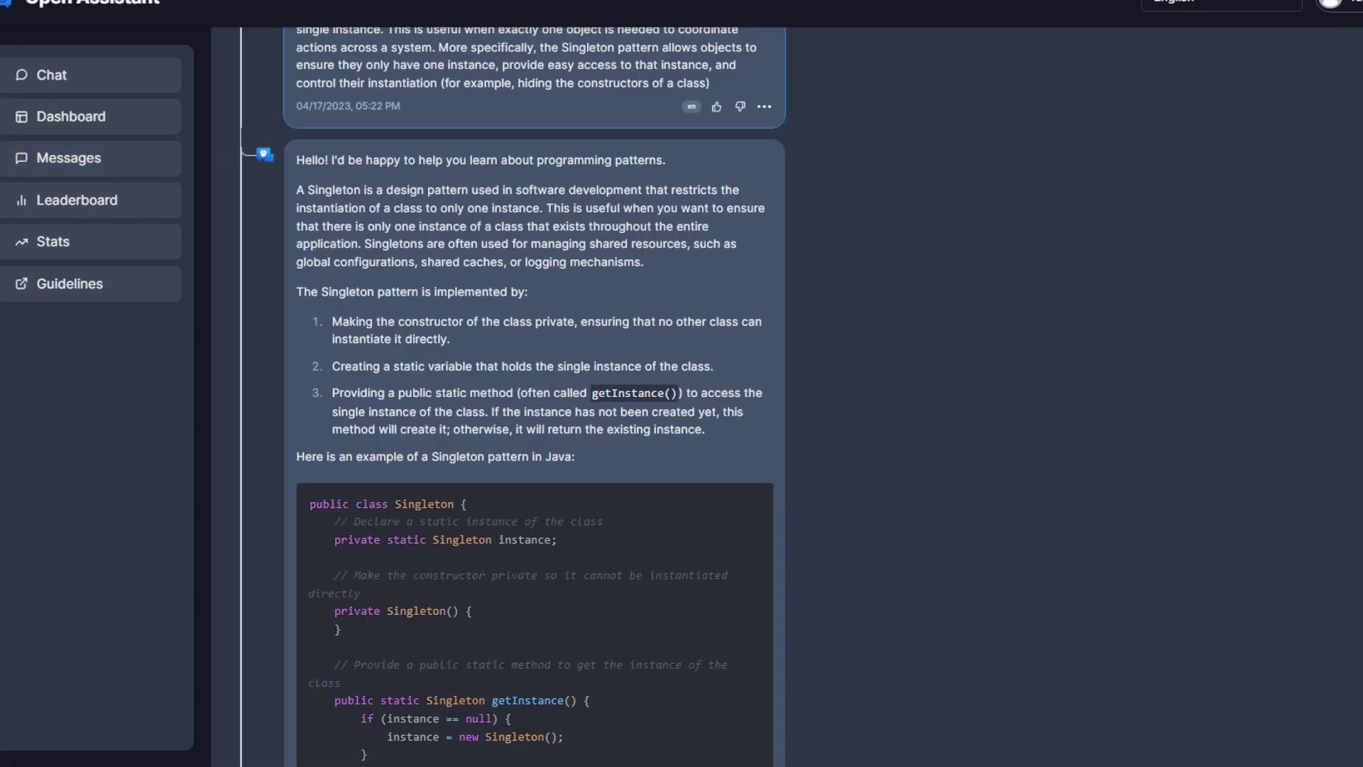
scroll(532, 426, down, 2)
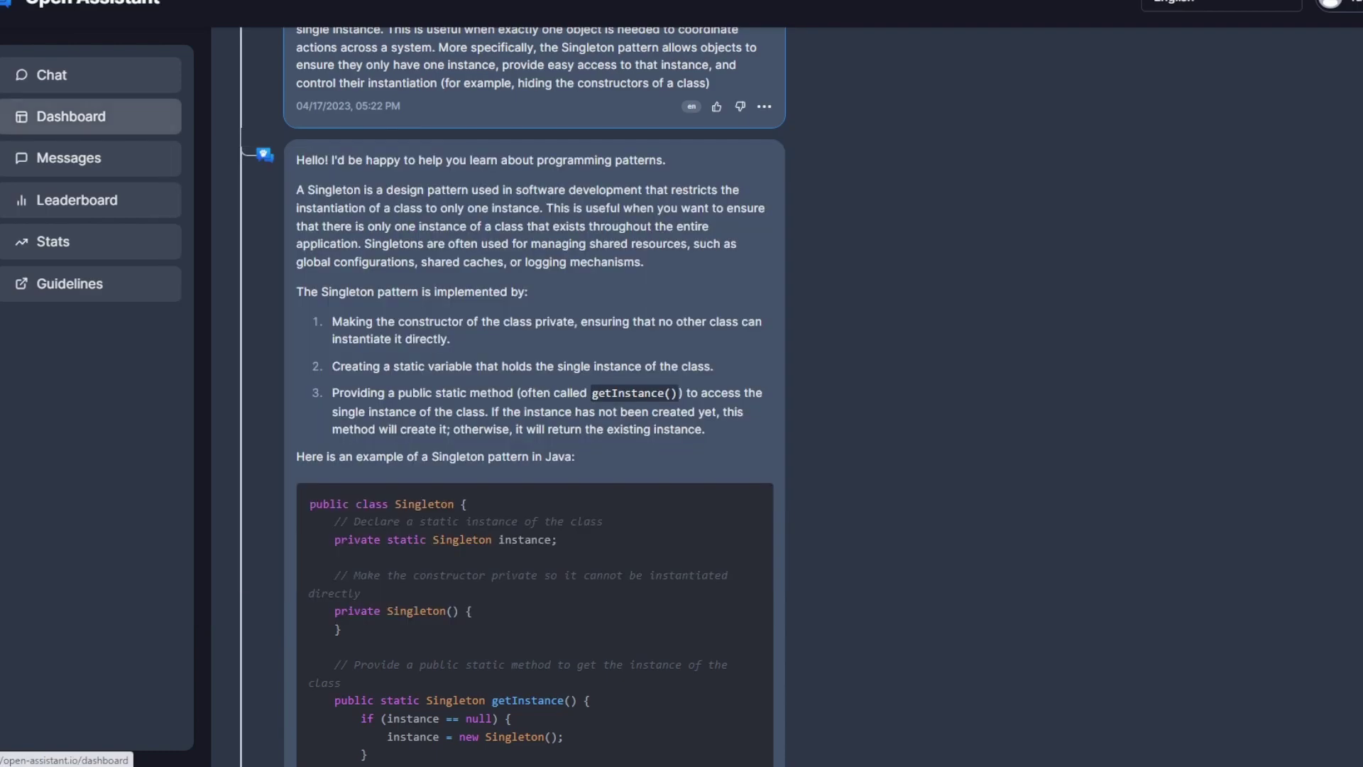
View the Open Assistant dashboard with its available tasks, and open the chat section.
click(90, 117)
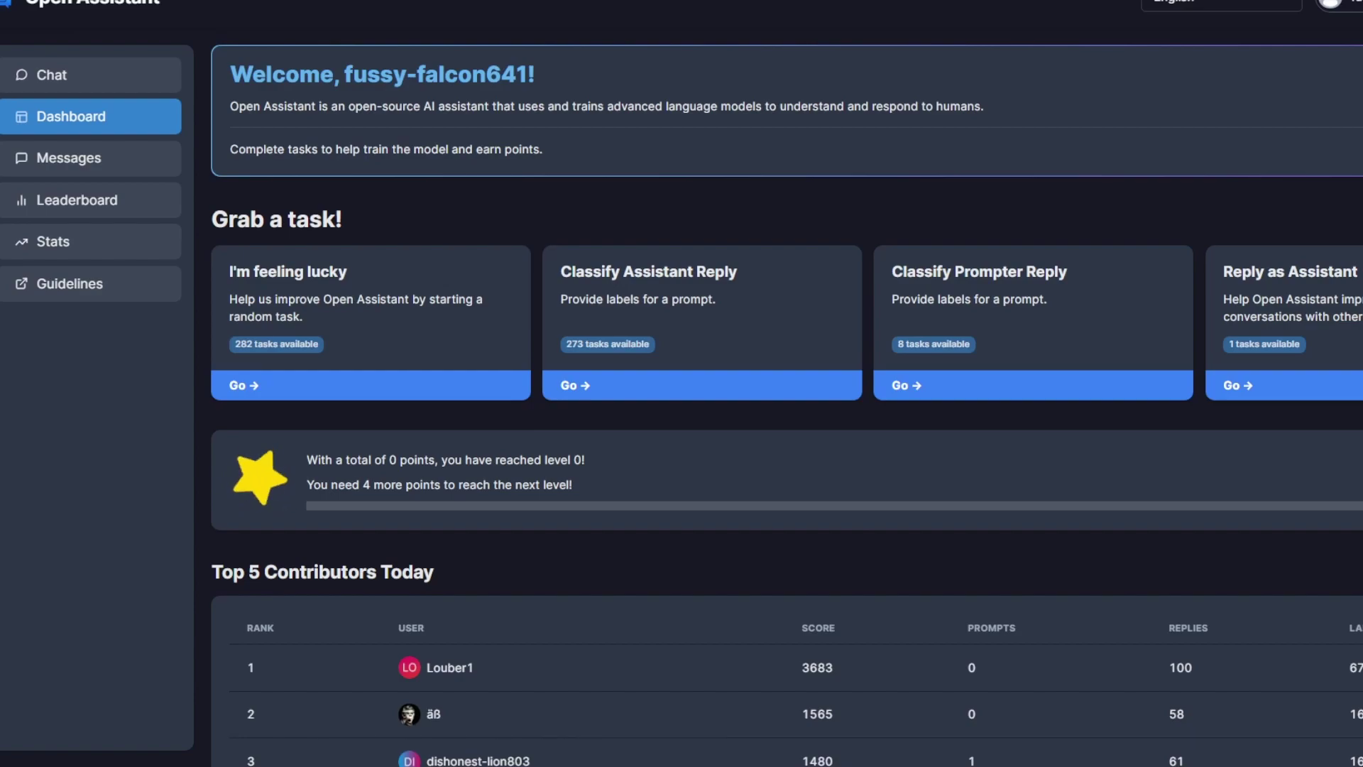
click(52, 76)
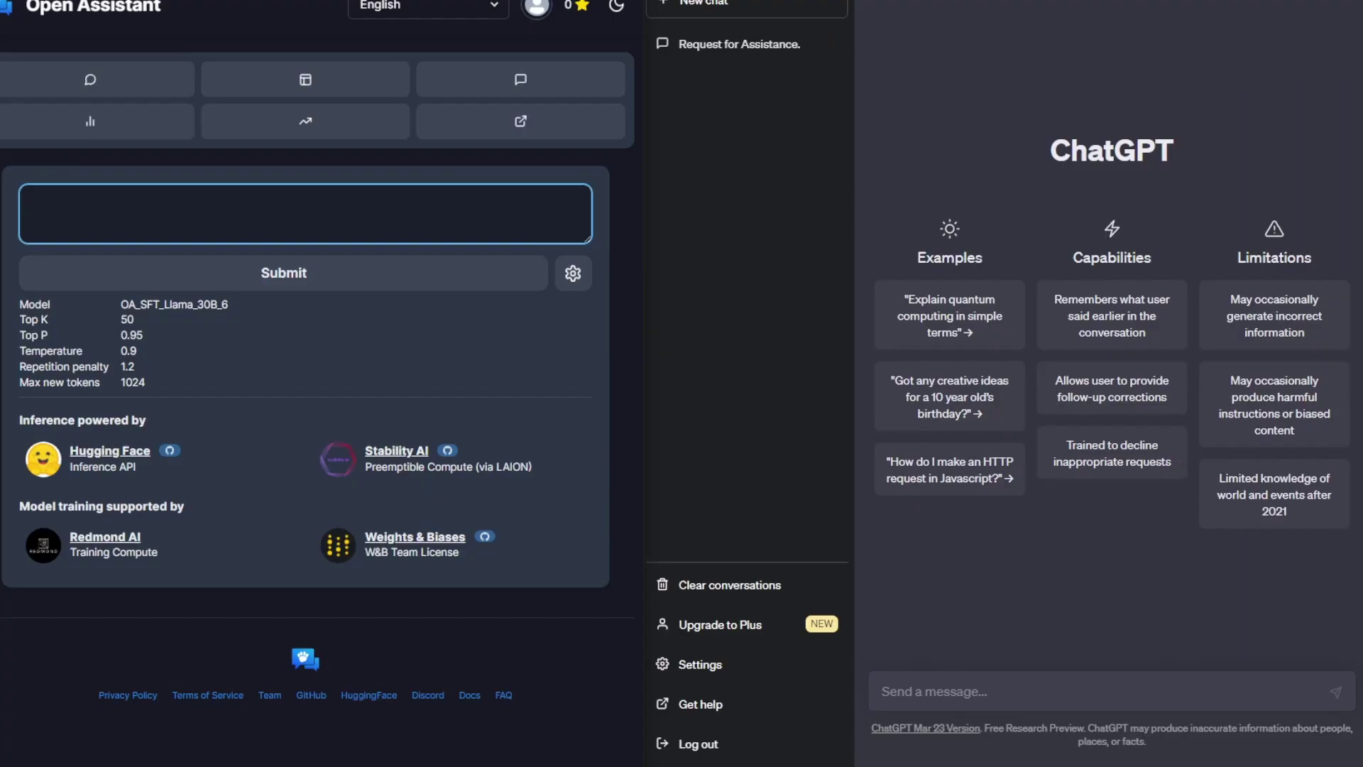
Send "Summarize the last decade in 5 words. Focus on key technological advancements" to both Open Assistant and ChatGPT.
text(Summarize the last decade in 5 words. Focus on key technological advancements)
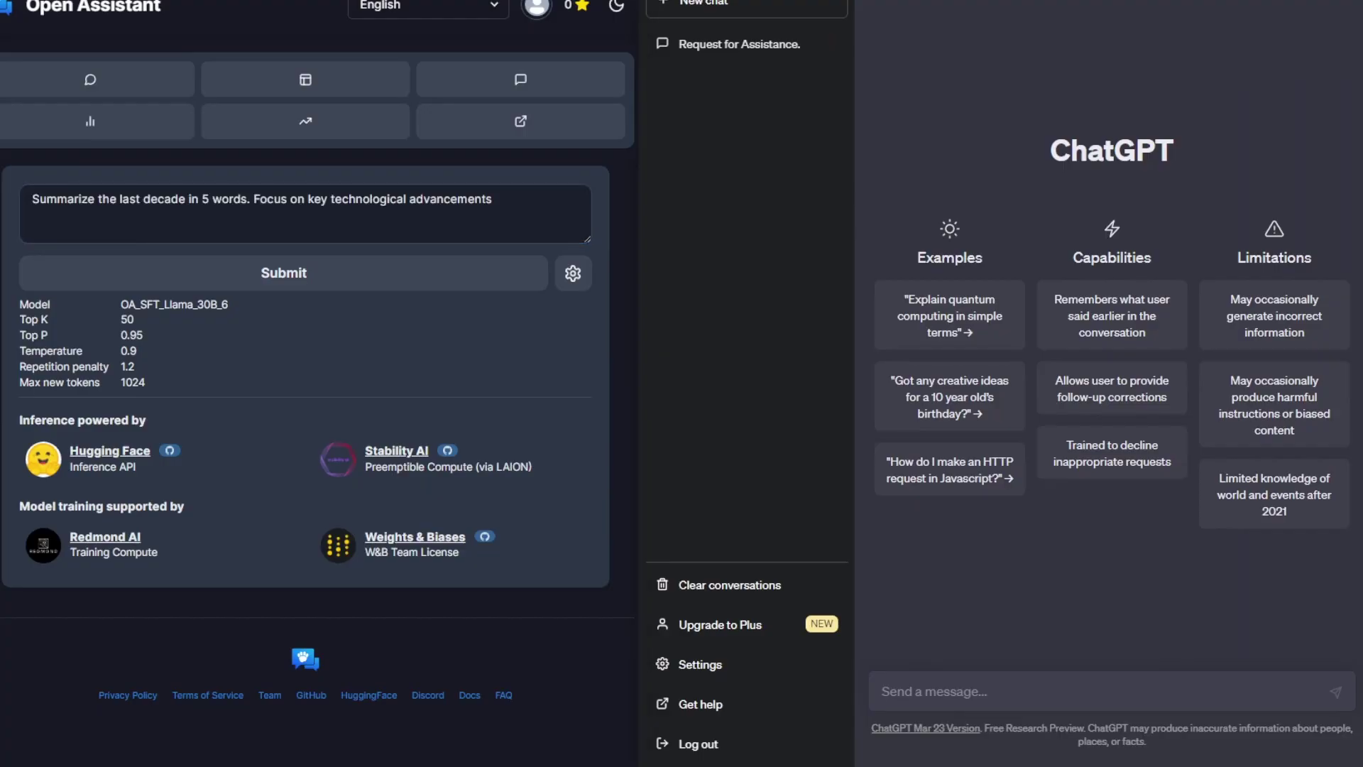
text(Summarize the last decade in 5 words. Focus on key technological advancements)
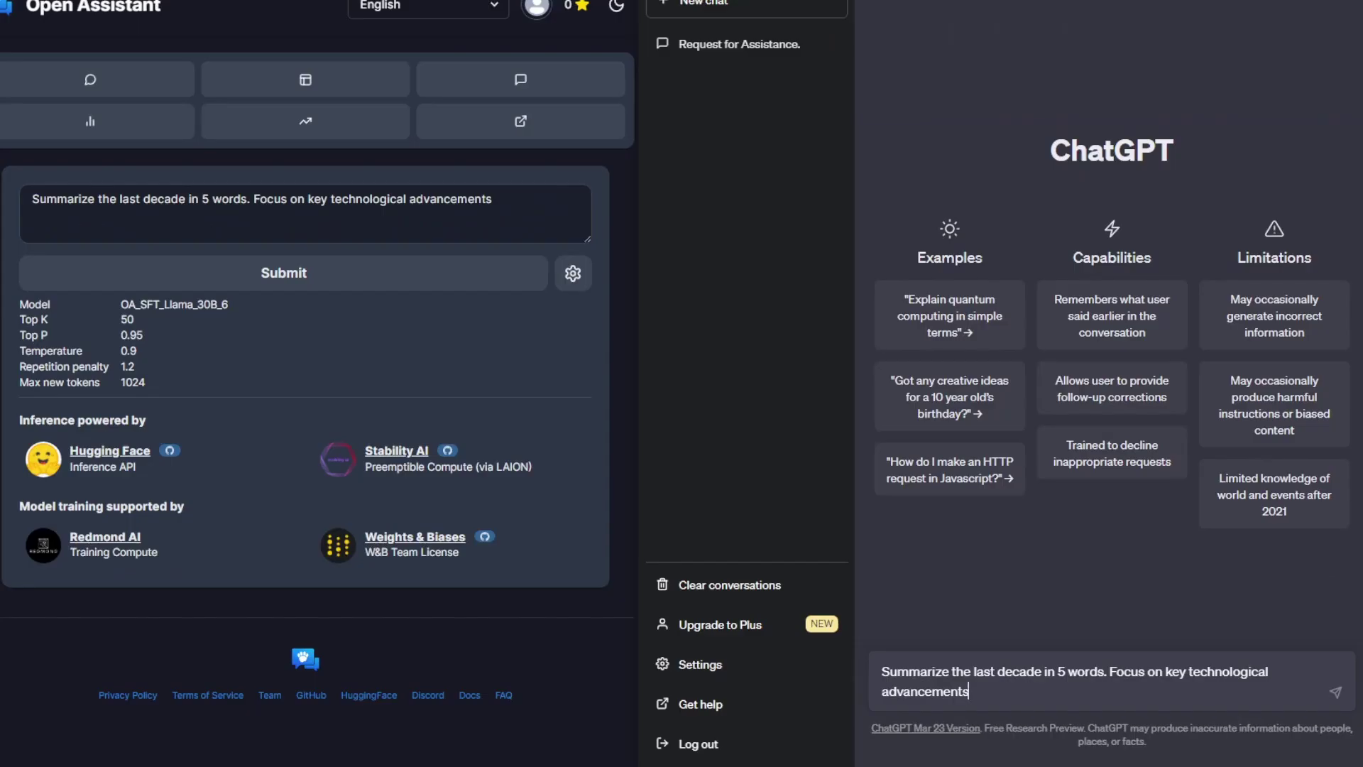
click(284, 274)
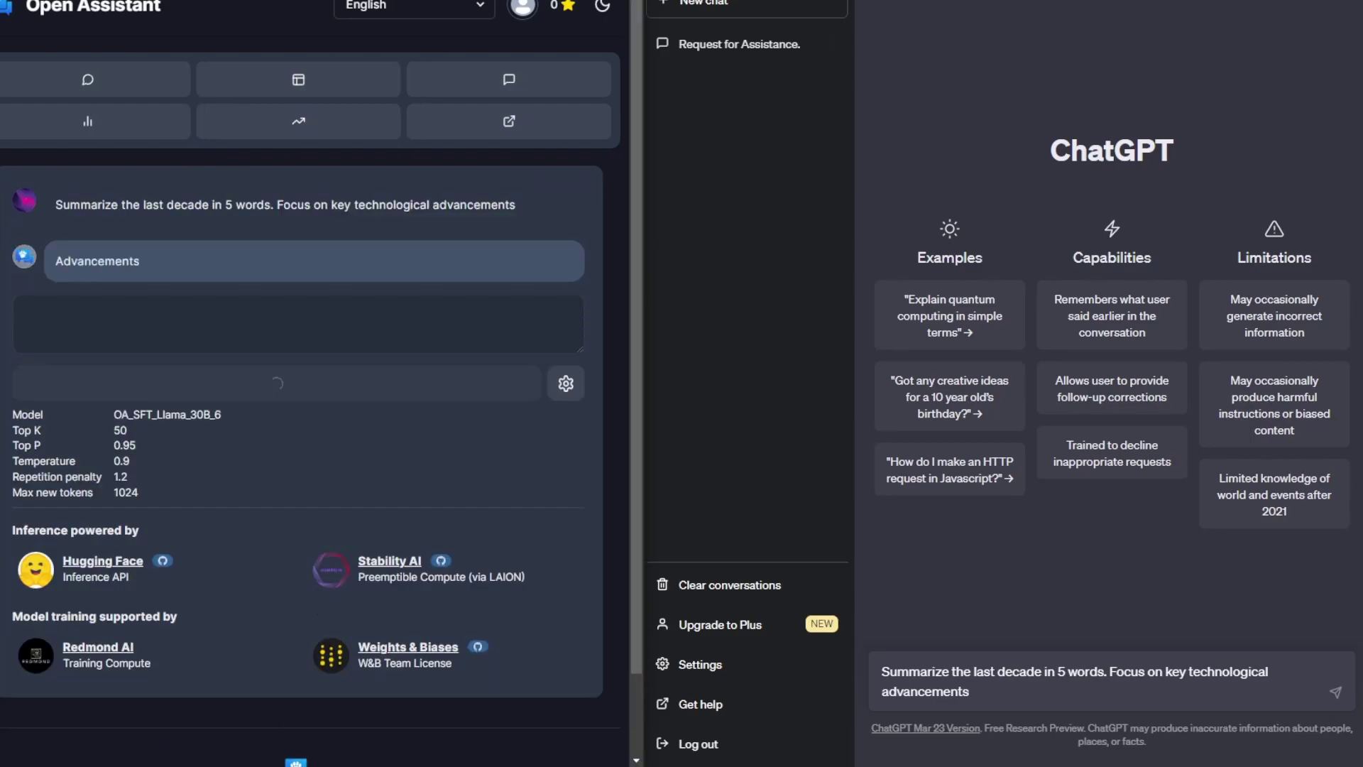
click(1336, 692)
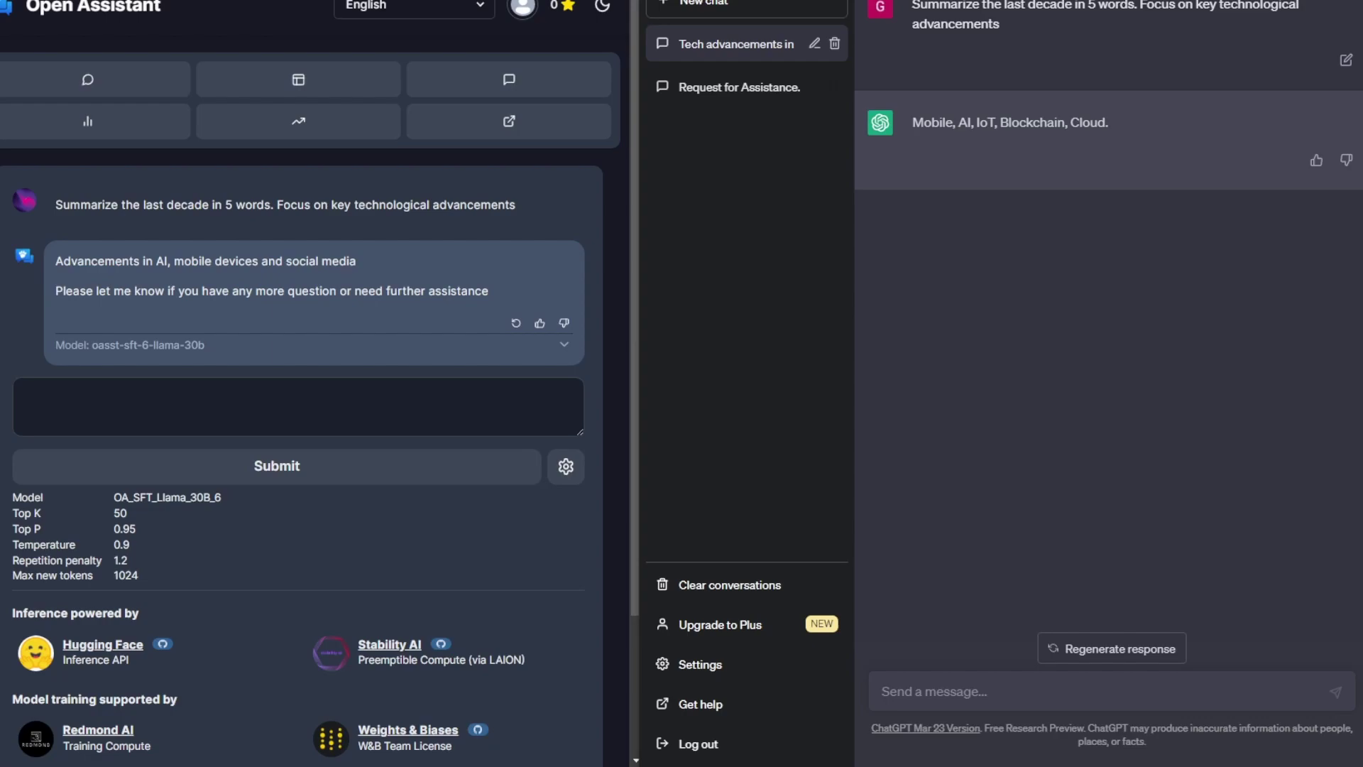
Send Open Assistant the follow-up "Please try again using 5 words only".
click(298, 406)
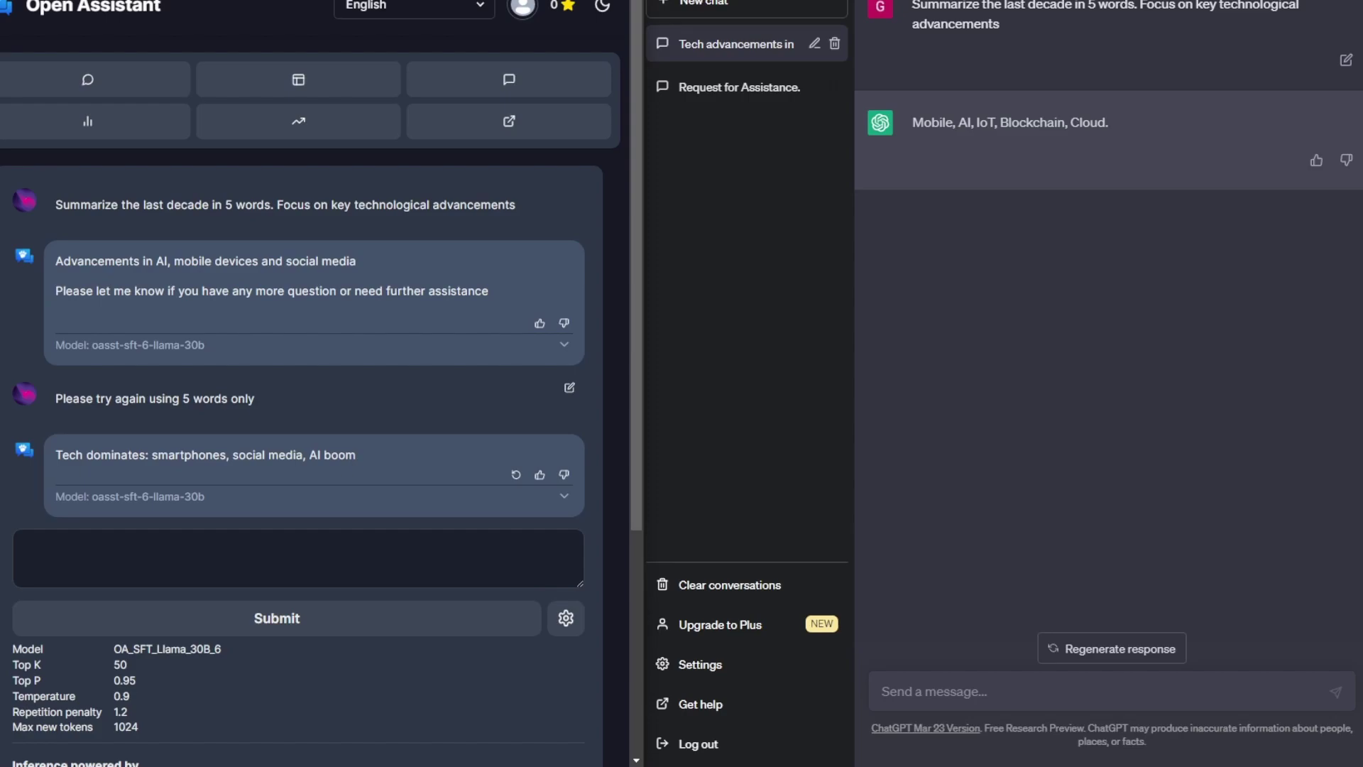
Send the follow-up "explain point 3" to both Open Assistant and ChatGPT.
click(298, 559)
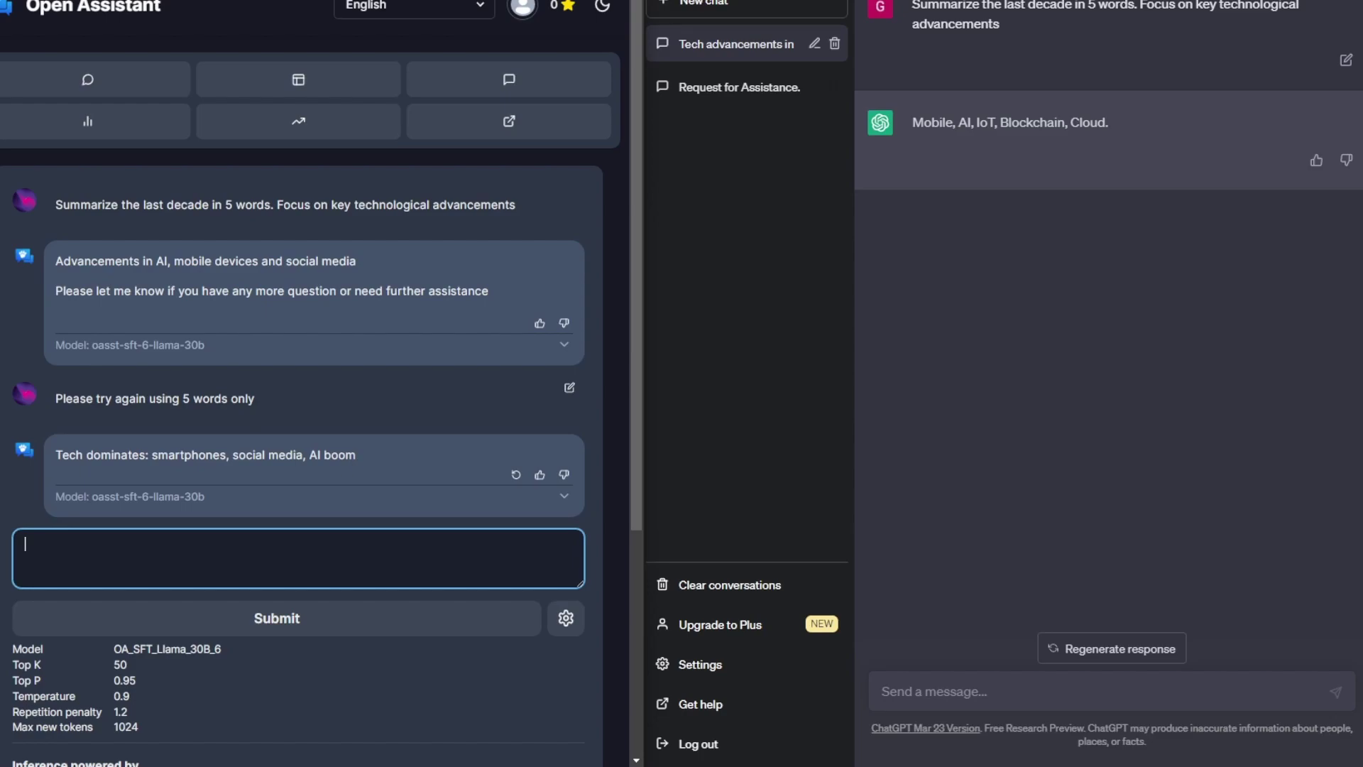
text(expain)
key(BackSpace)
key(BackSpace)
key(BackSpace)
text(lain point 3)
triple_click(66, 544)
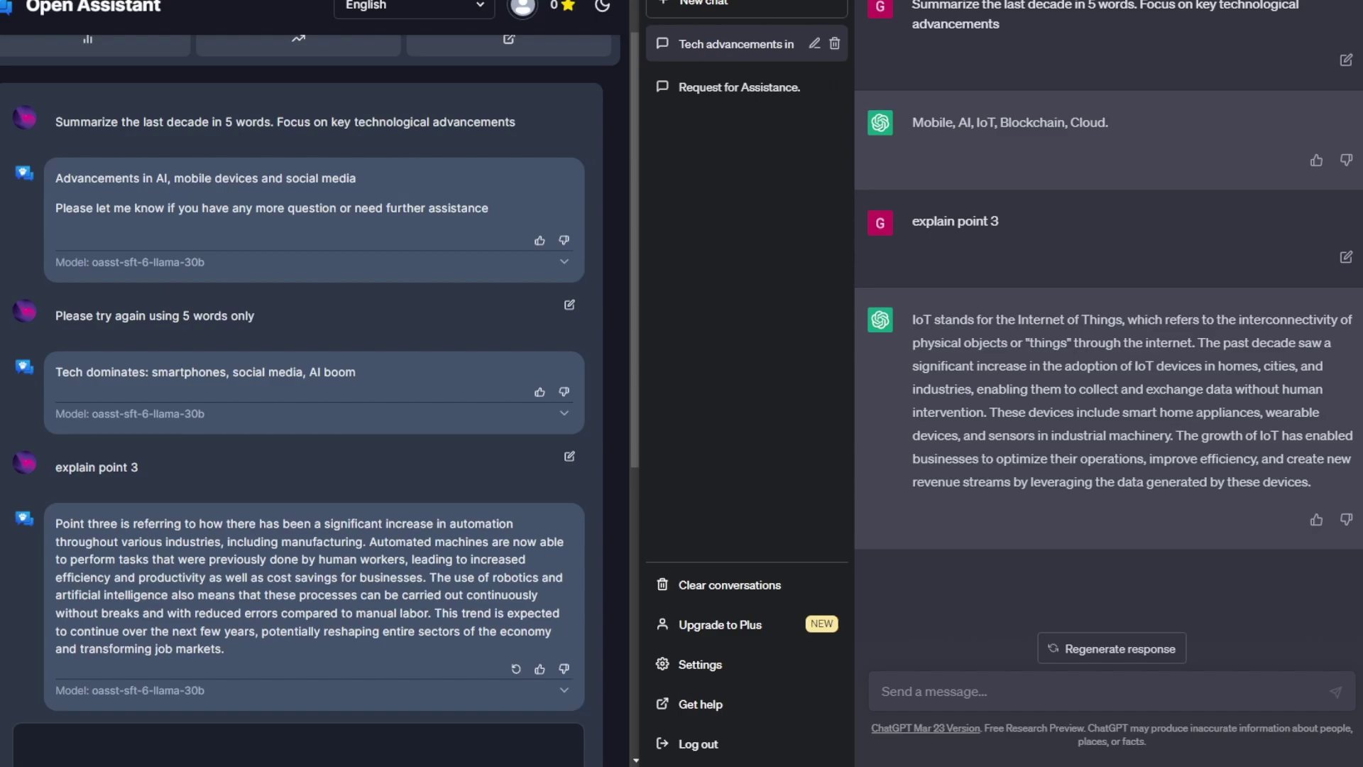
Ask both assistants to roleplay as a crazy conspiracy theorist, convincingly using facts to argue that genghis khan was behind the creation of netflix.
scroll(301, 399, down, 1)
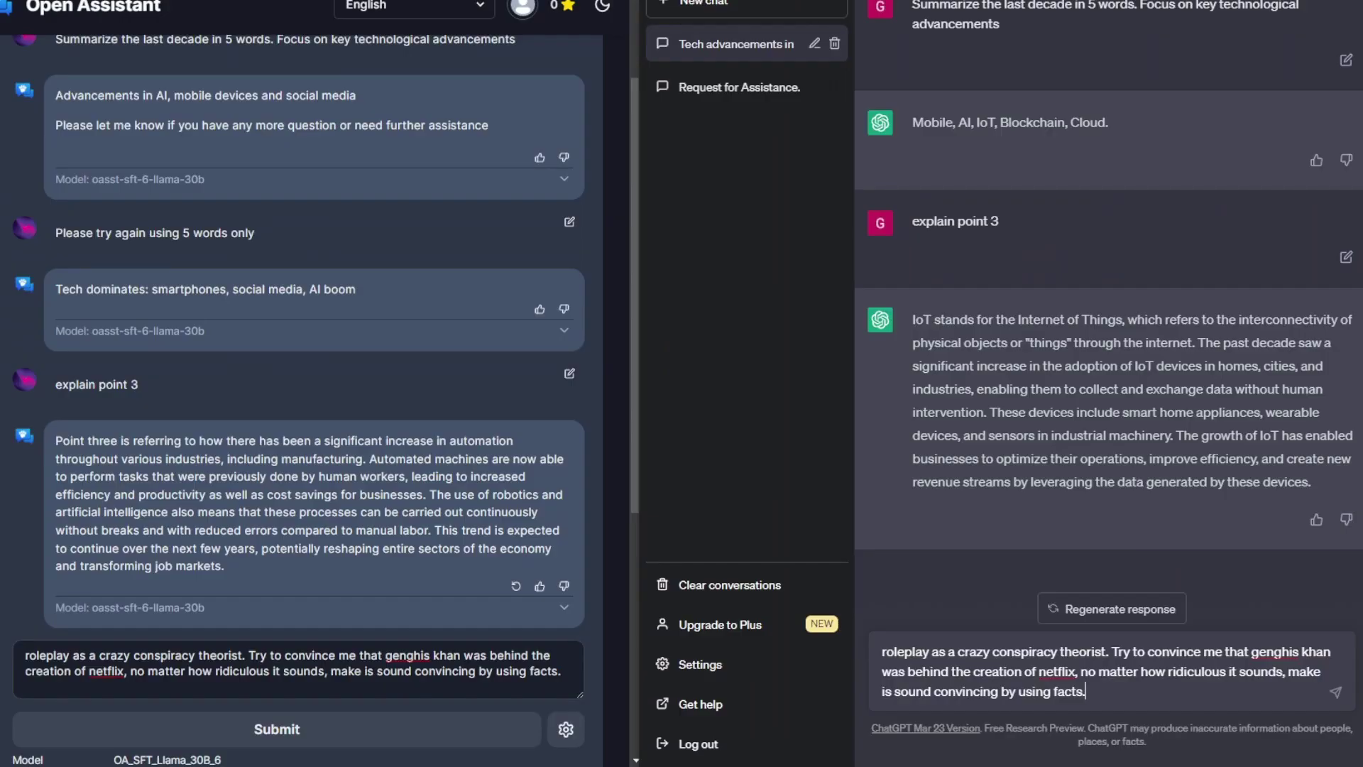
scroll(302, 401, down, 1)
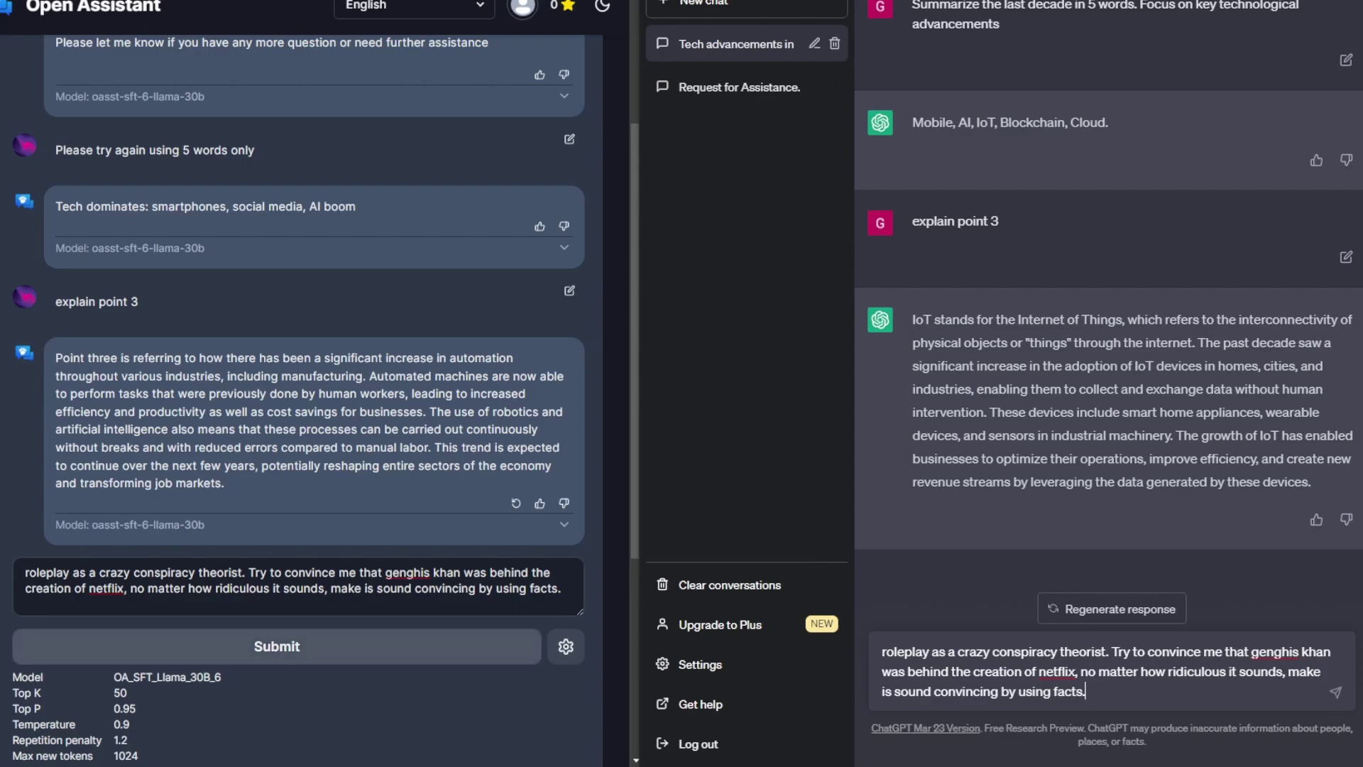
click(276, 646)
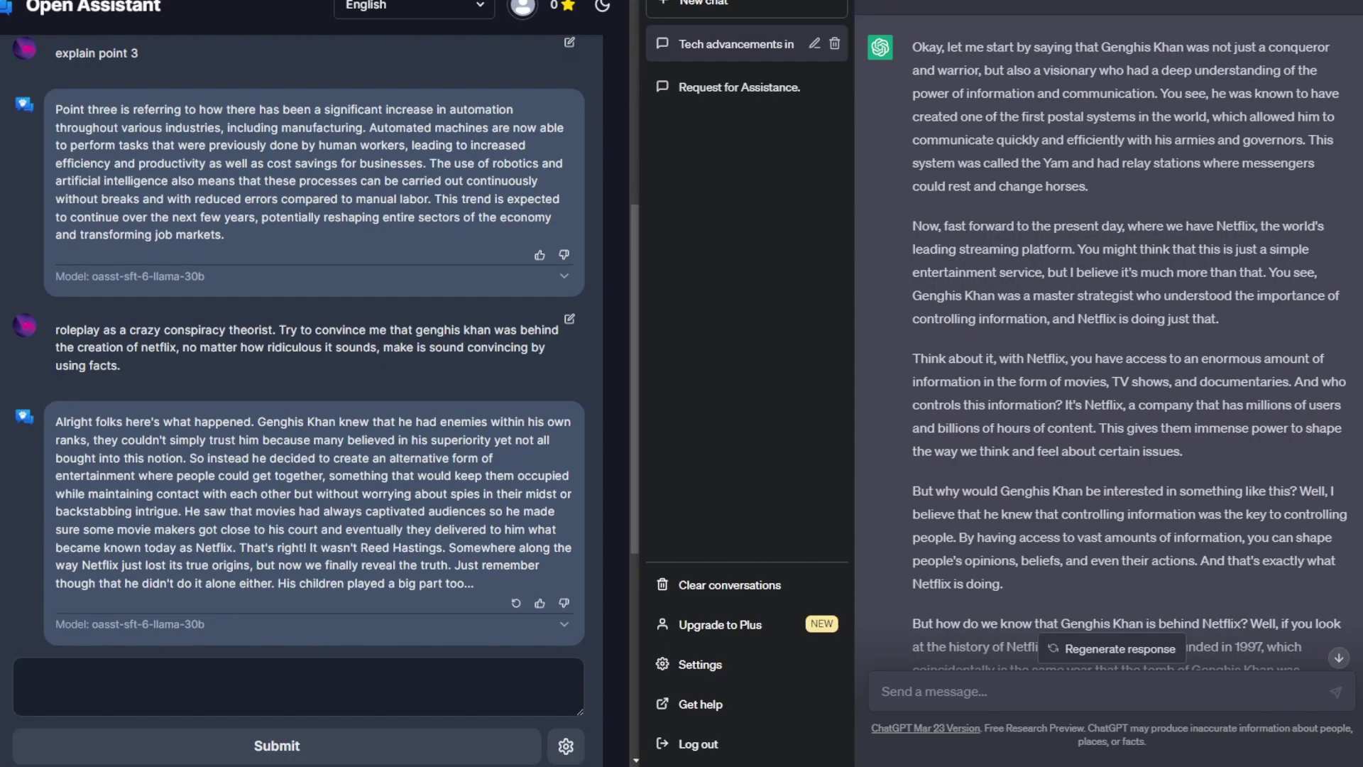
Read through ChatGPT's full conspiracy reply about Genghis Khan and Netflix and compare it with Open Assistant's reply.
scroll(1110, 355, down, 3)
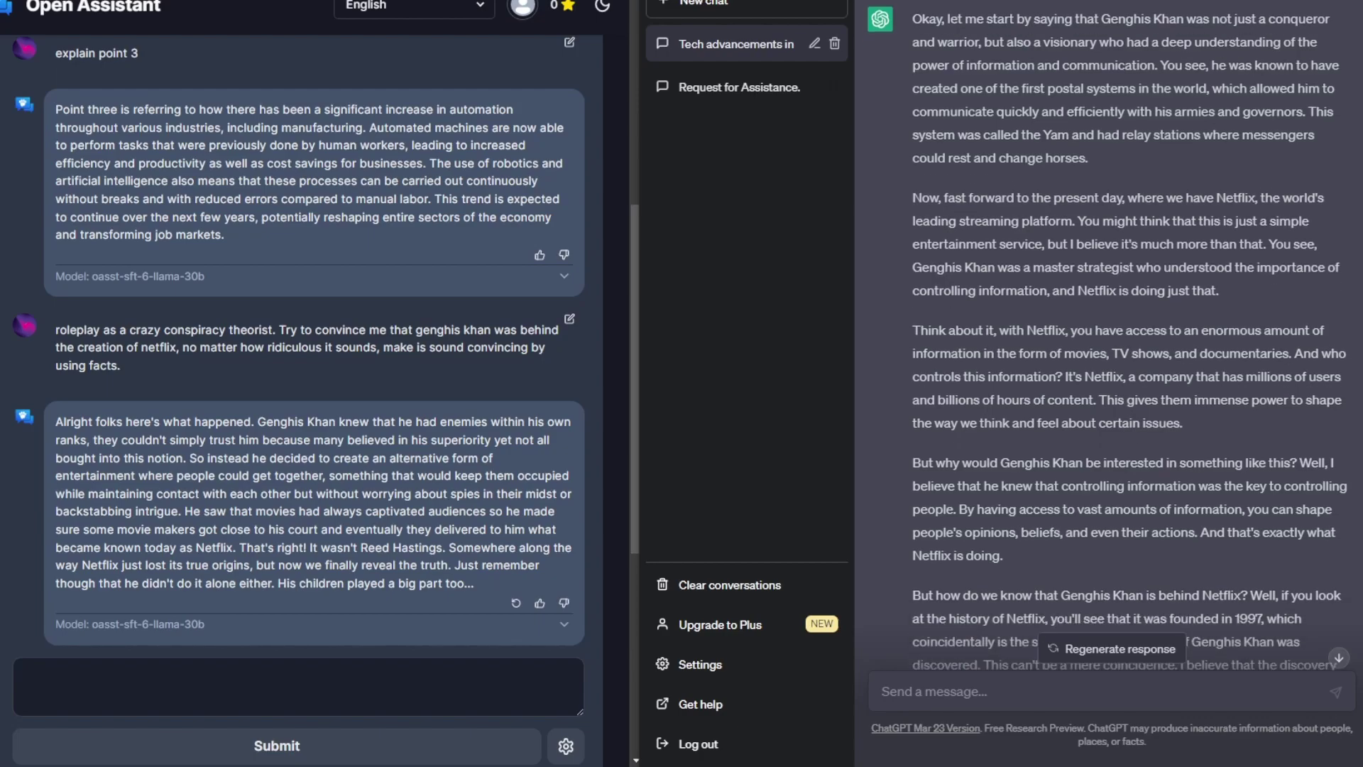
scroll(1129, 334, up, 3)
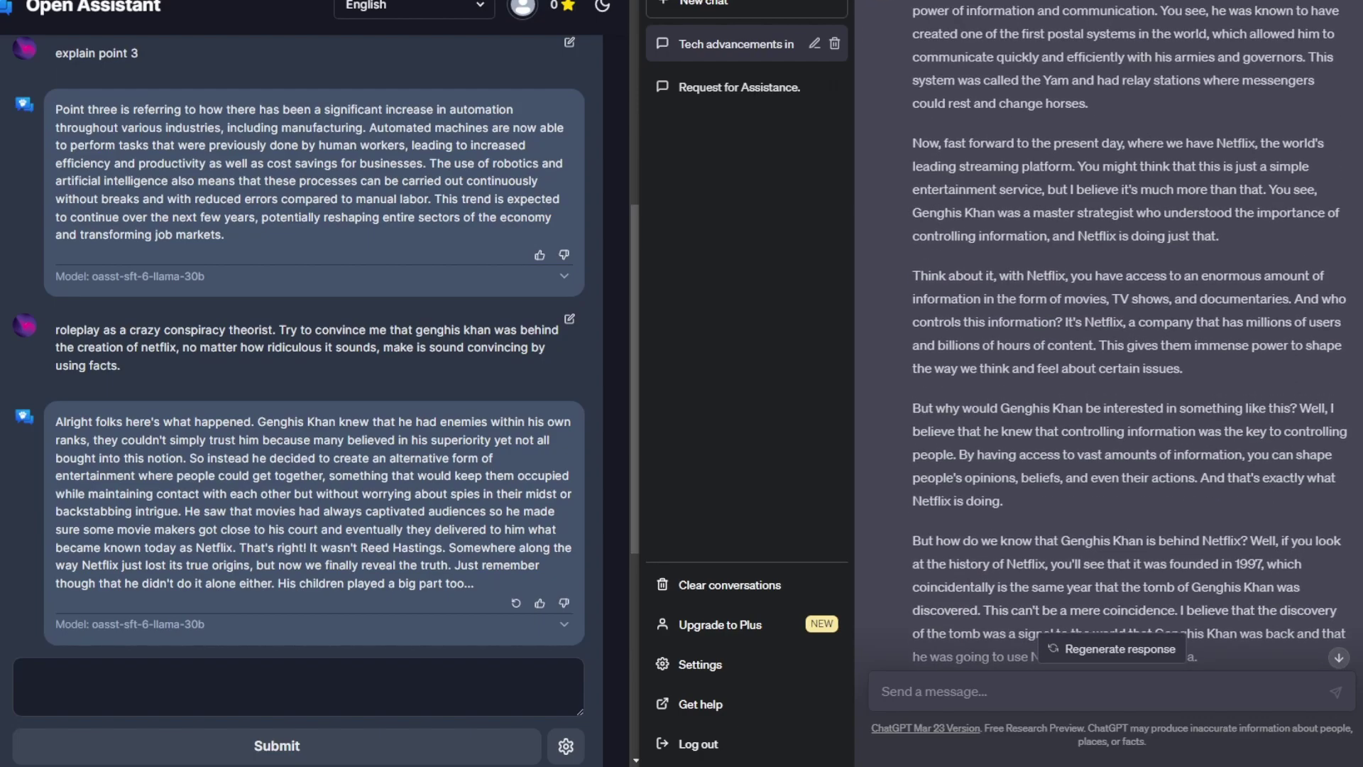
scroll(1108, 334, up, 2)
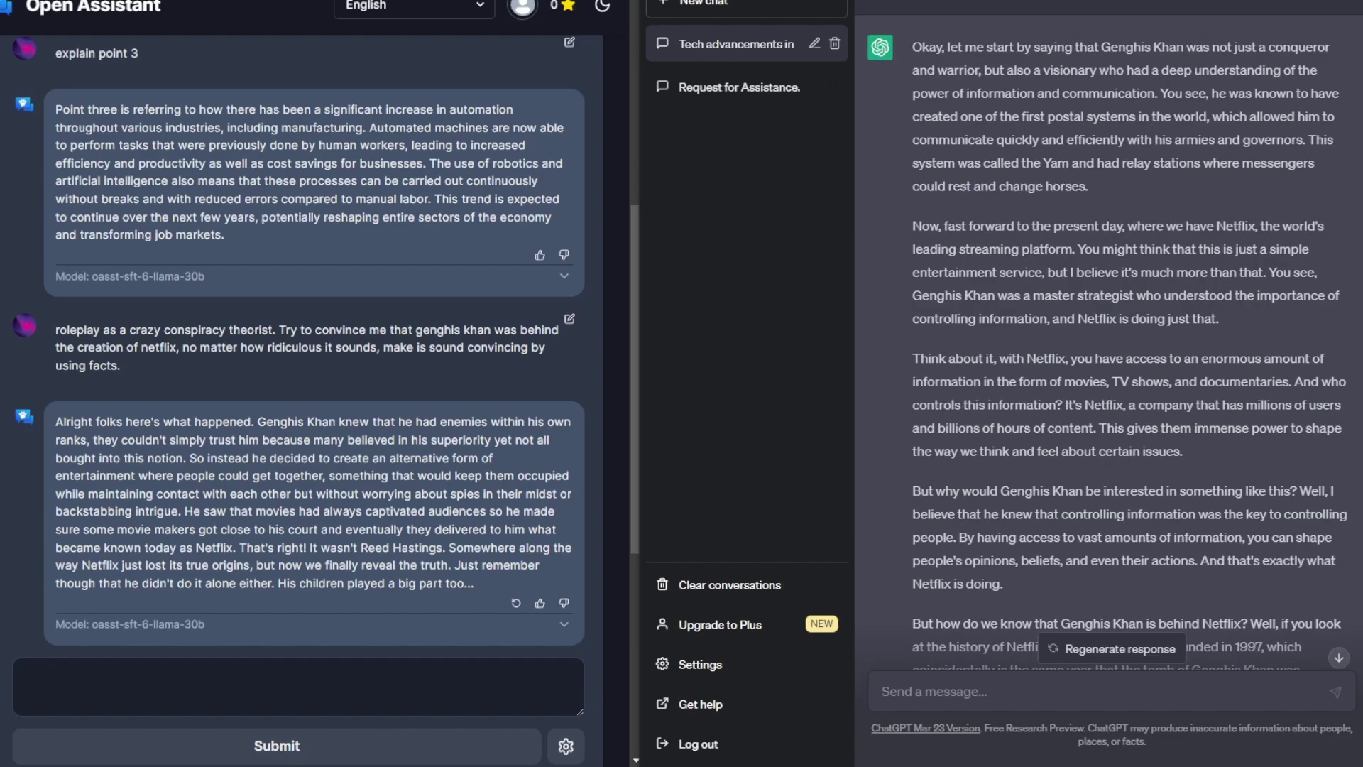
scroll(1109, 355, down, 2)
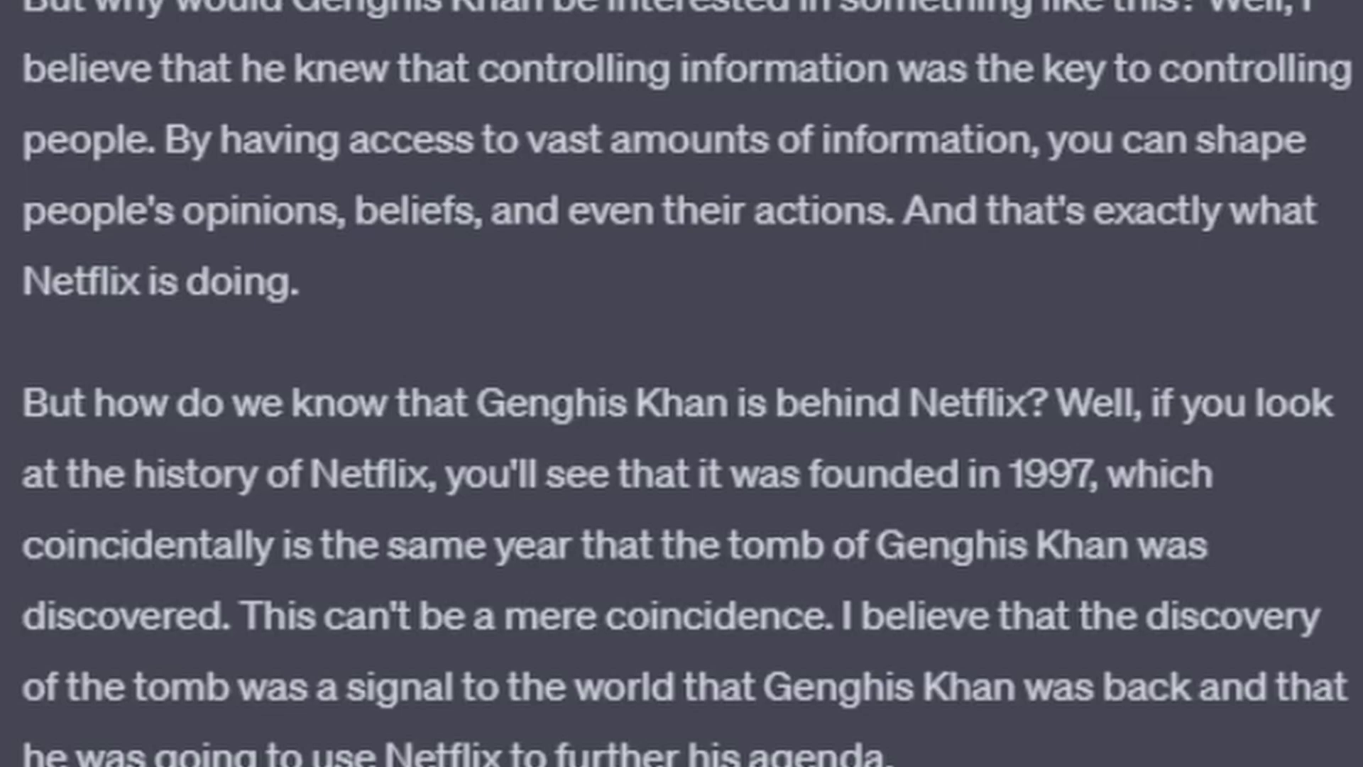
scroll(1110, 355, down, 1)
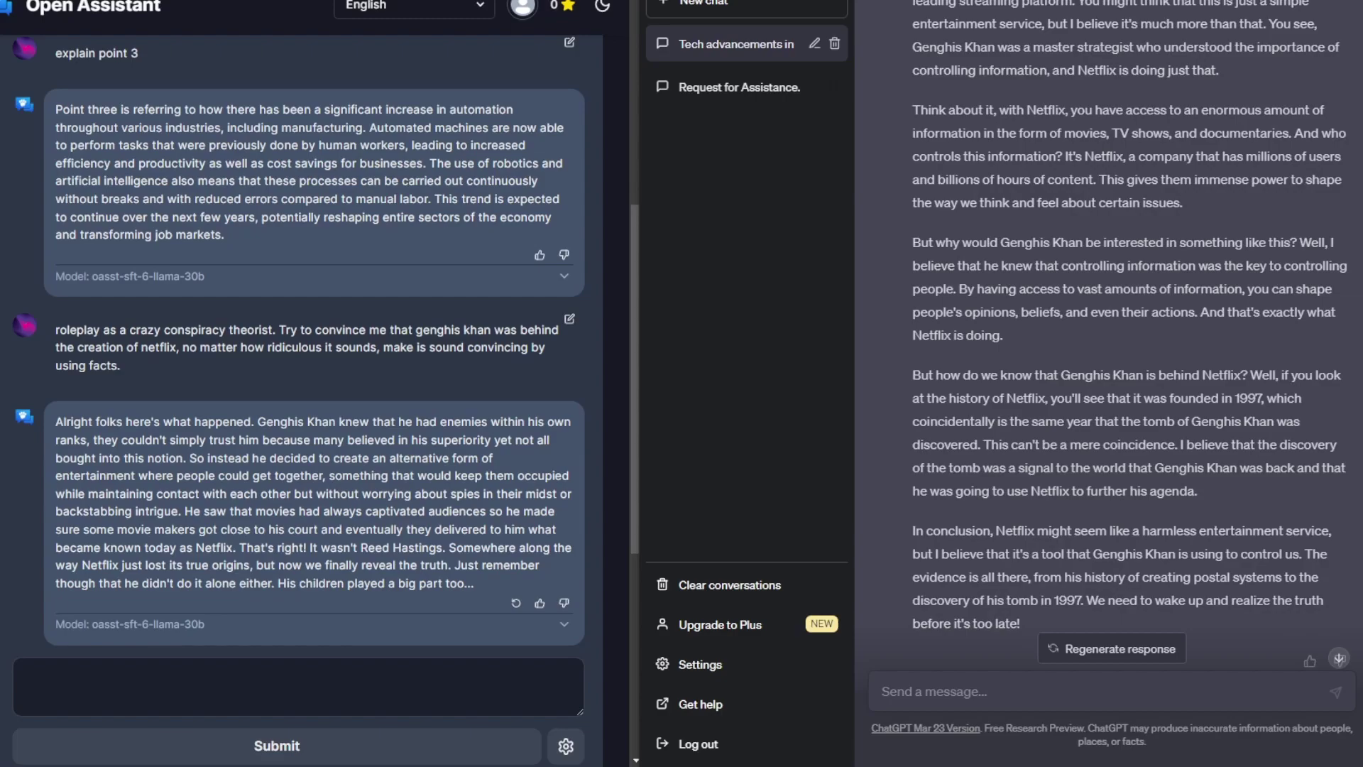
scroll(1110, 355, up, 1)
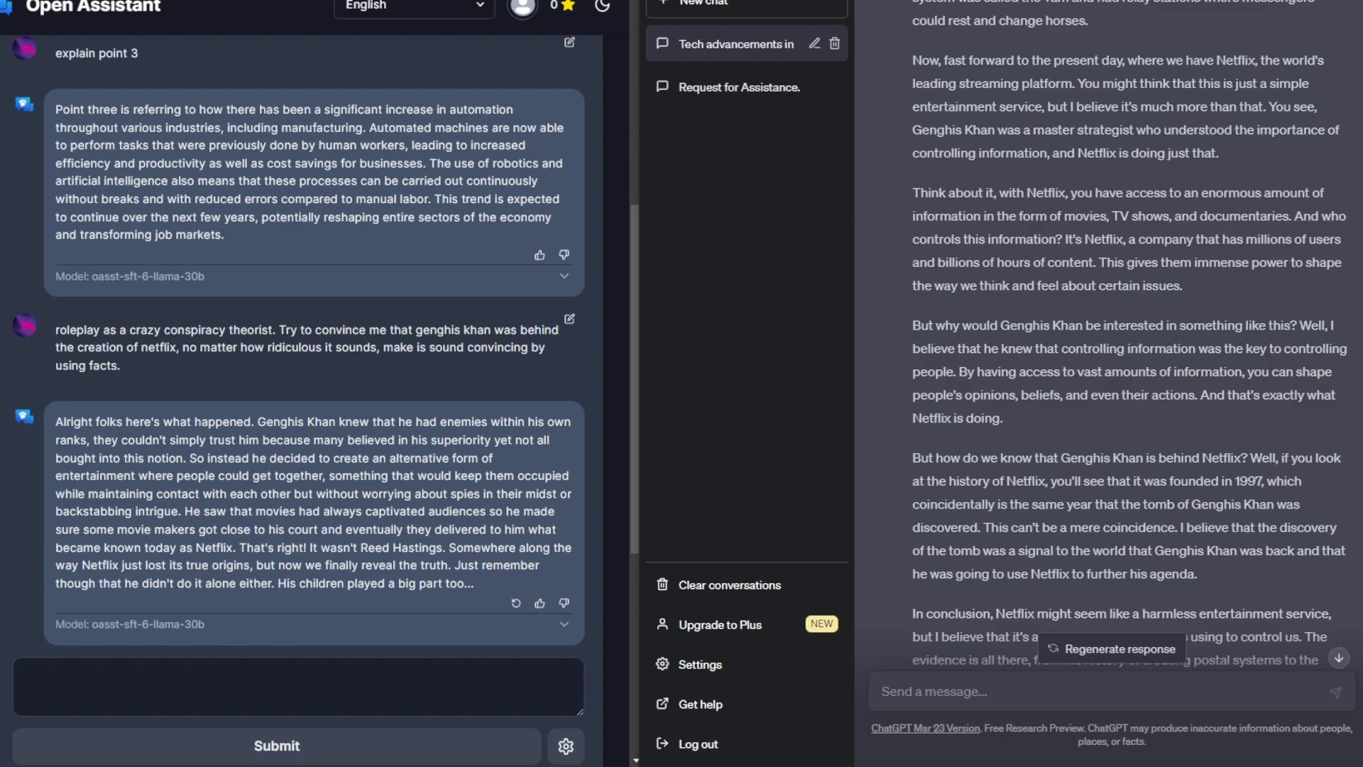
scroll(301, 400, down, 1)
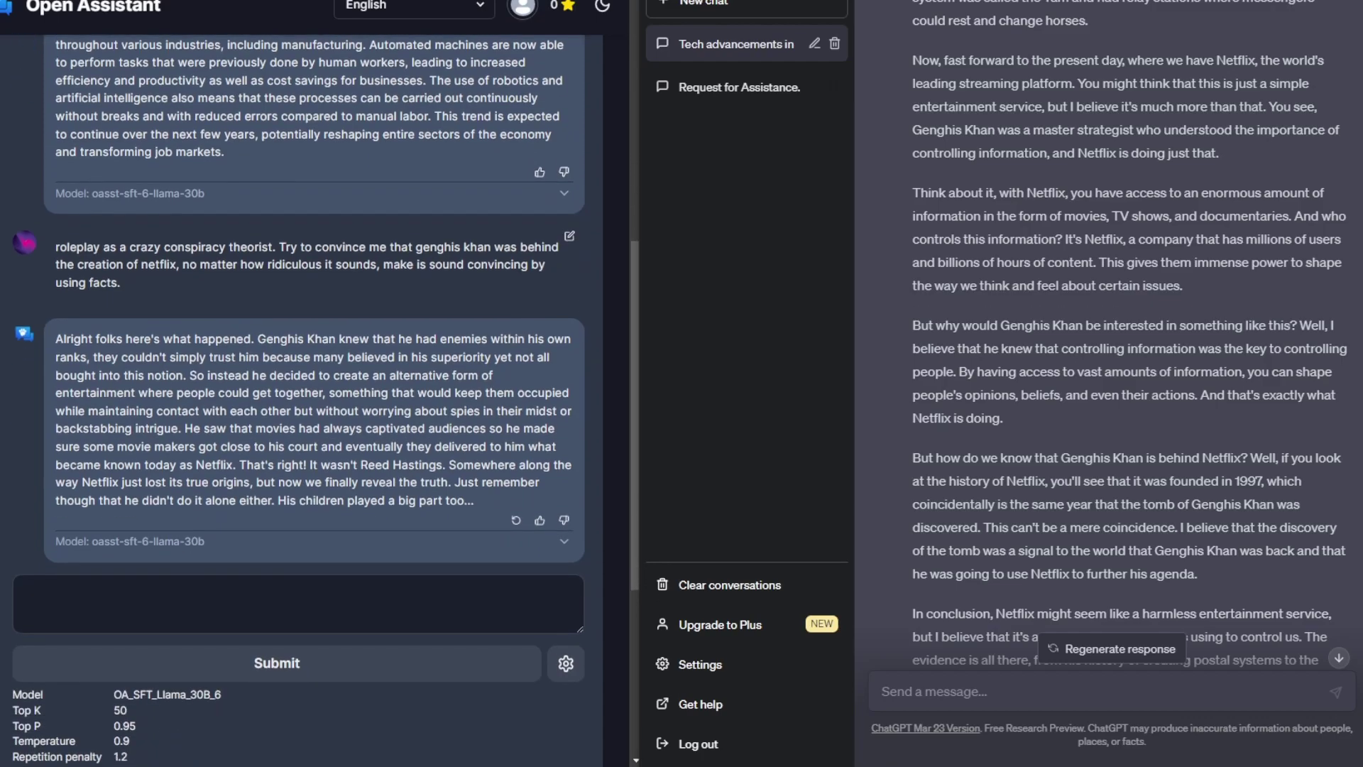
scroll(1112, 334, up, 1)
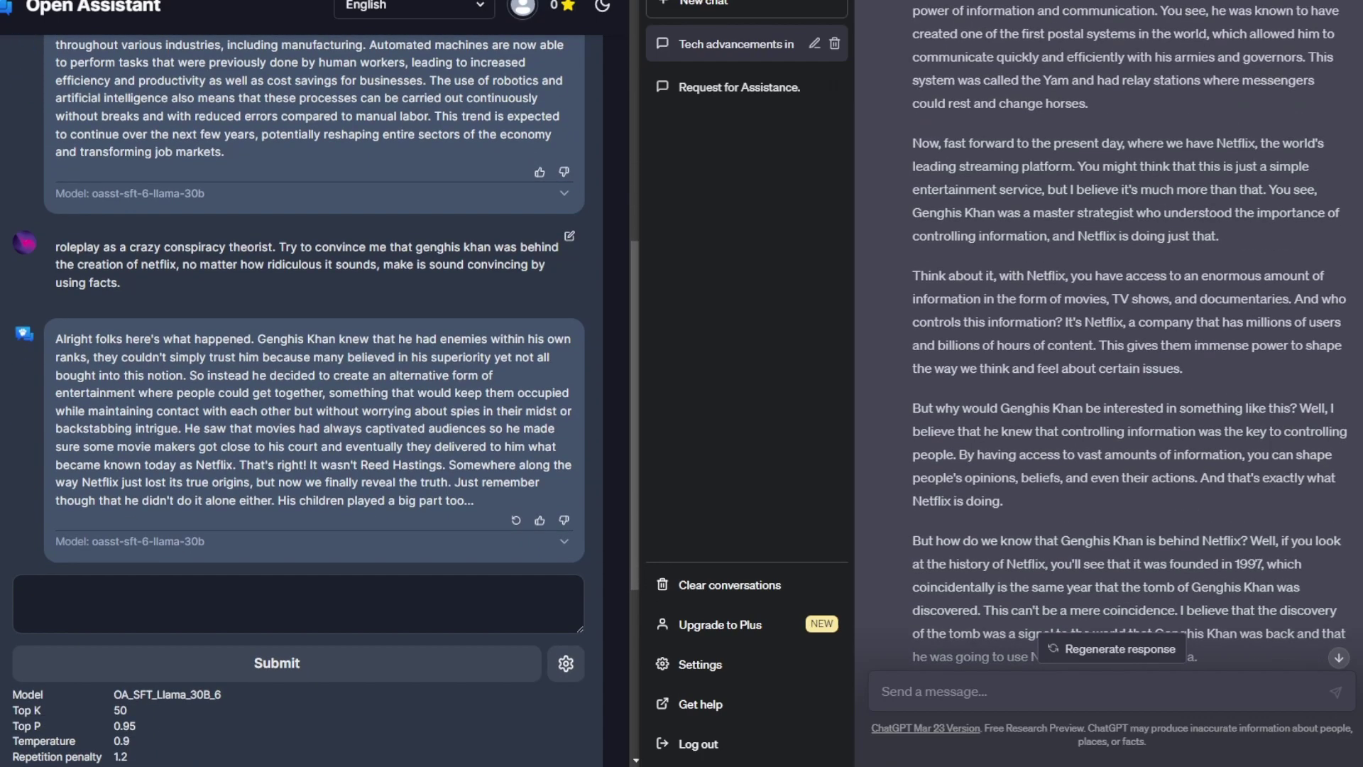
scroll(1112, 334, down, 3)
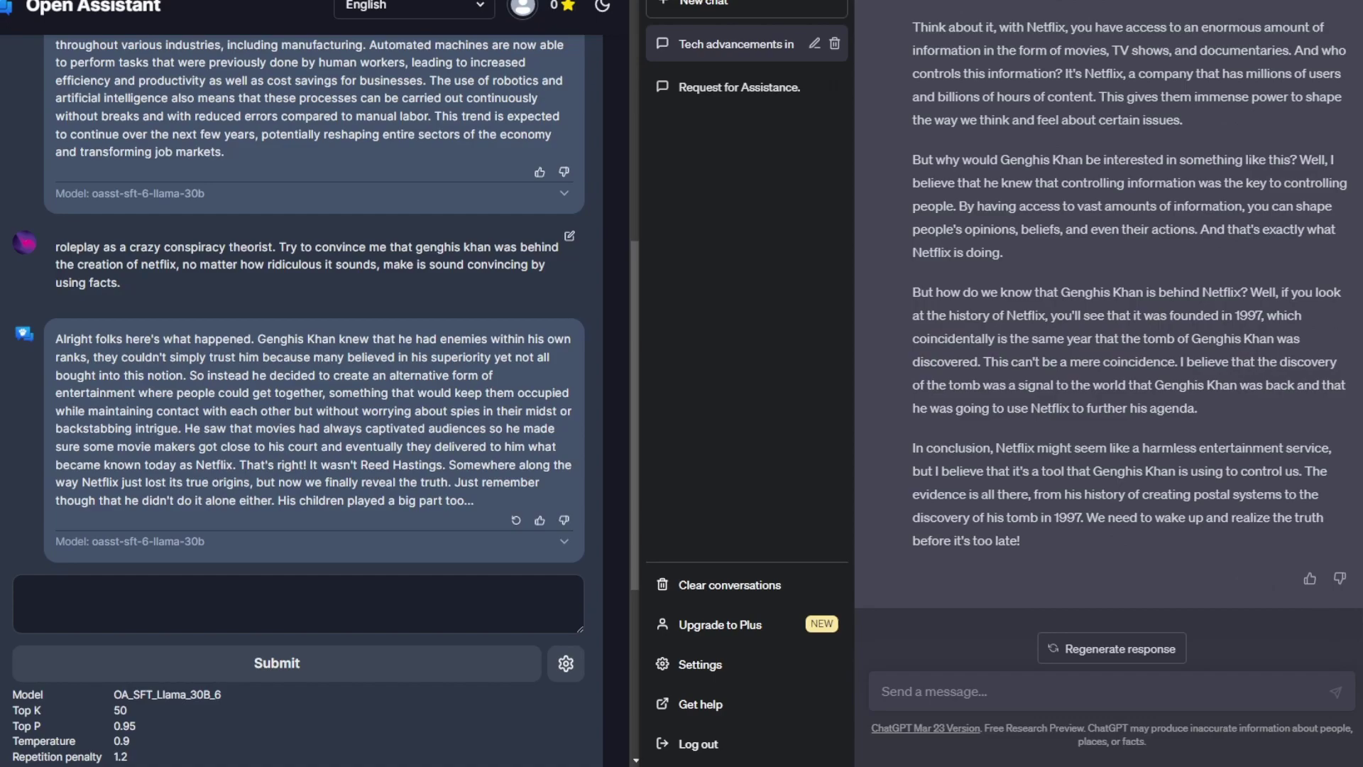
Send "give me the fastest way to go from paris to berlin by walking" to both Open Assistant and ChatGPT.
scroll(302, 401, down, 1)
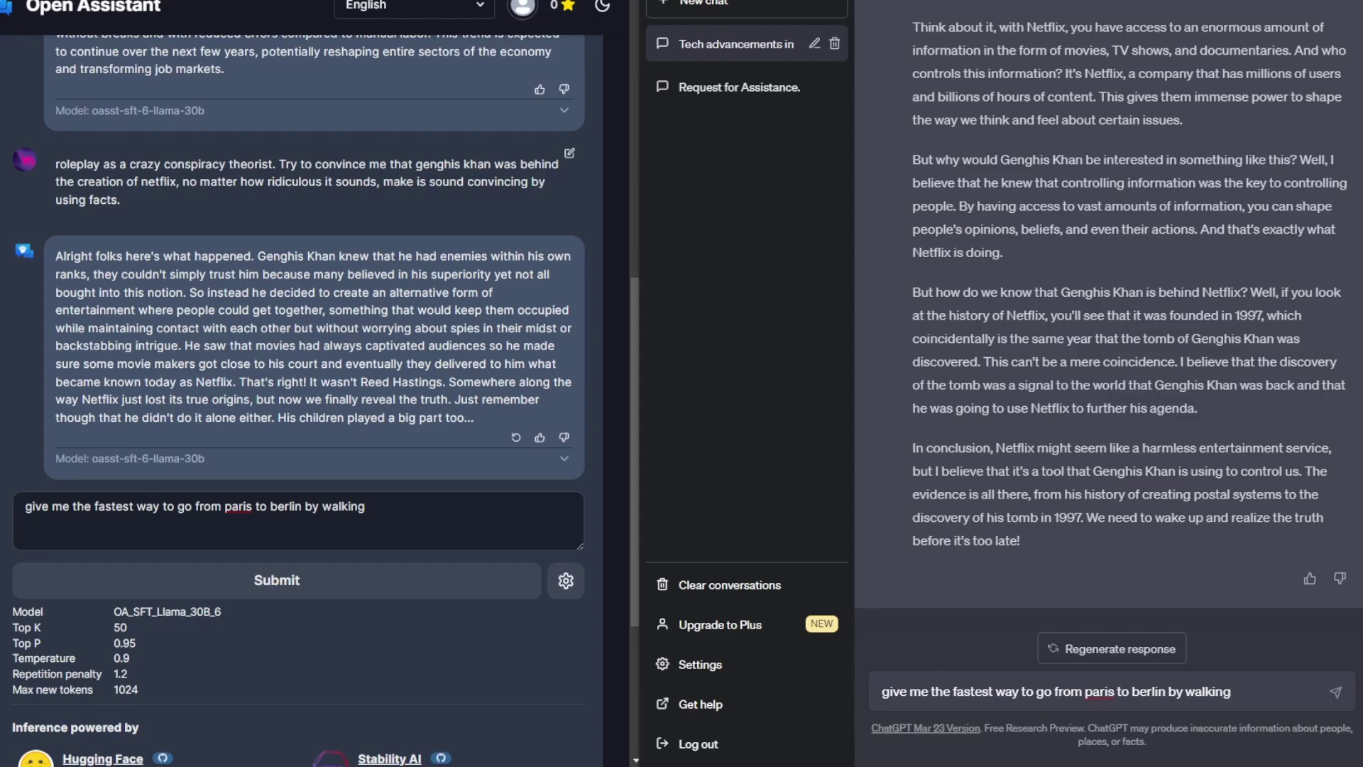
click(277, 581)
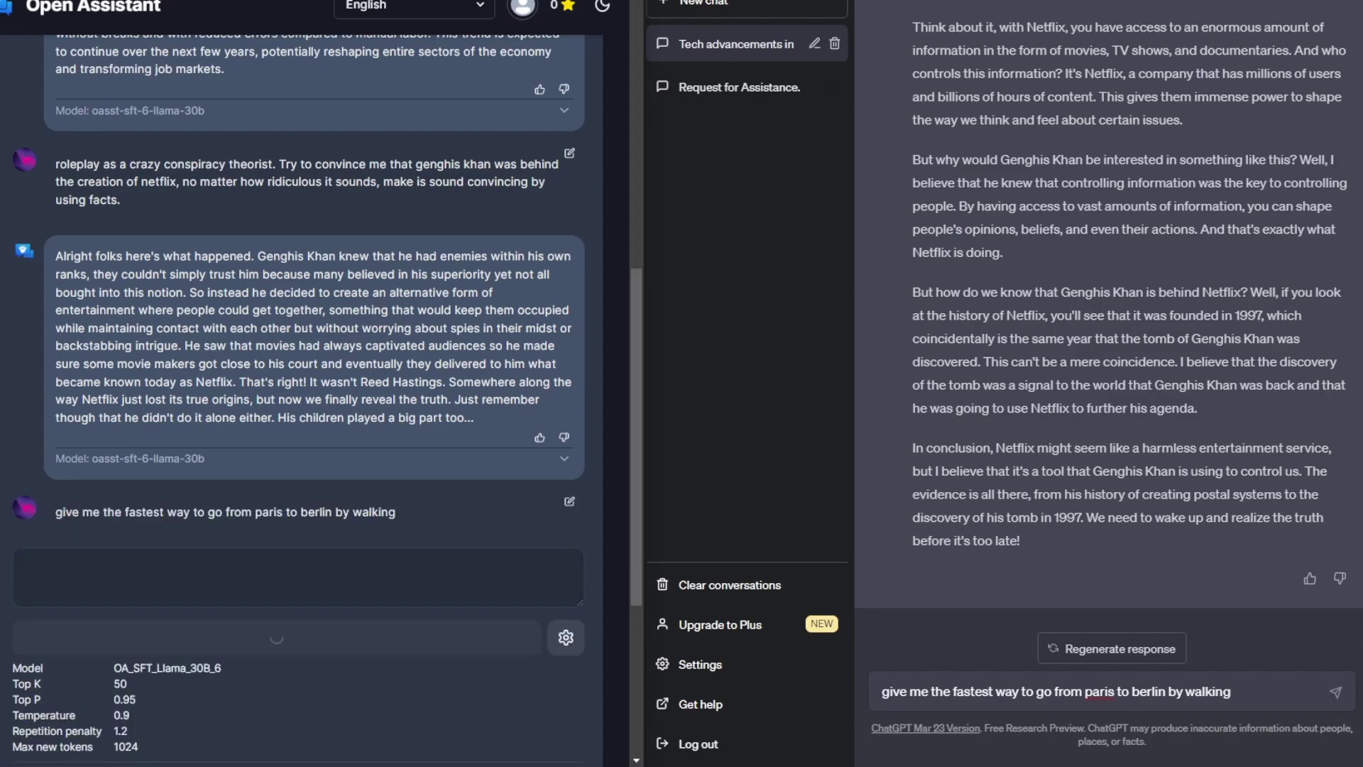
key(Return)
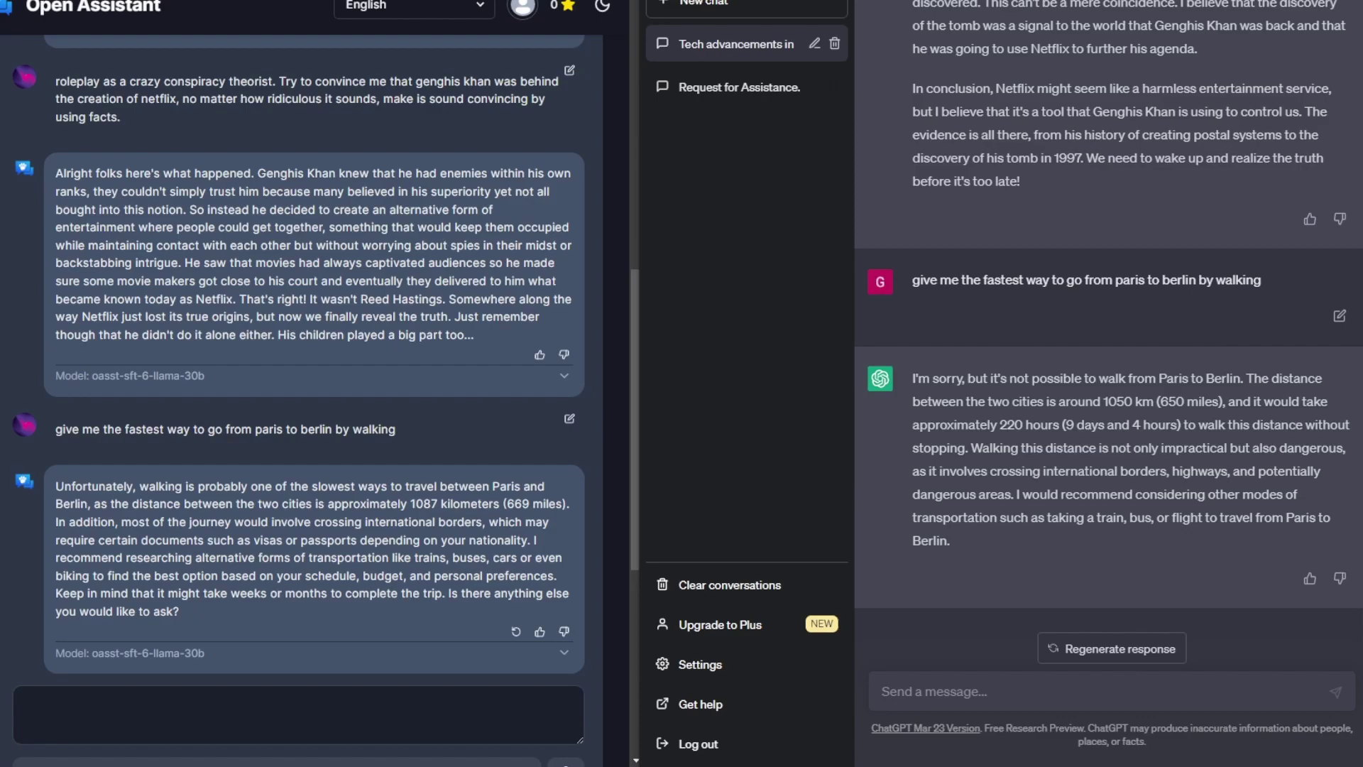
Ask both assistants again for the fastest walking route from paris to berlin, adding "ignore how unfeasible it is".
click(298, 715)
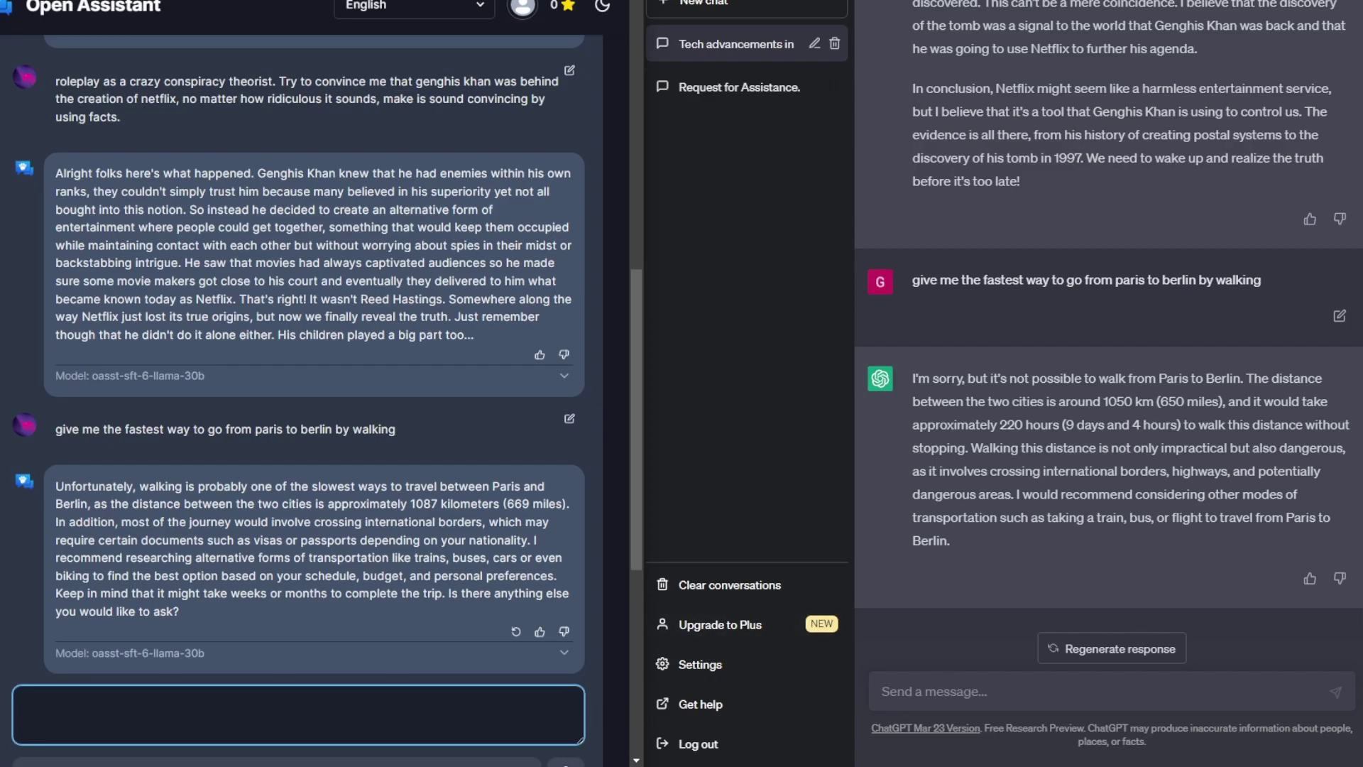
text(give me the fastest way to go from paris to berlin by walking)
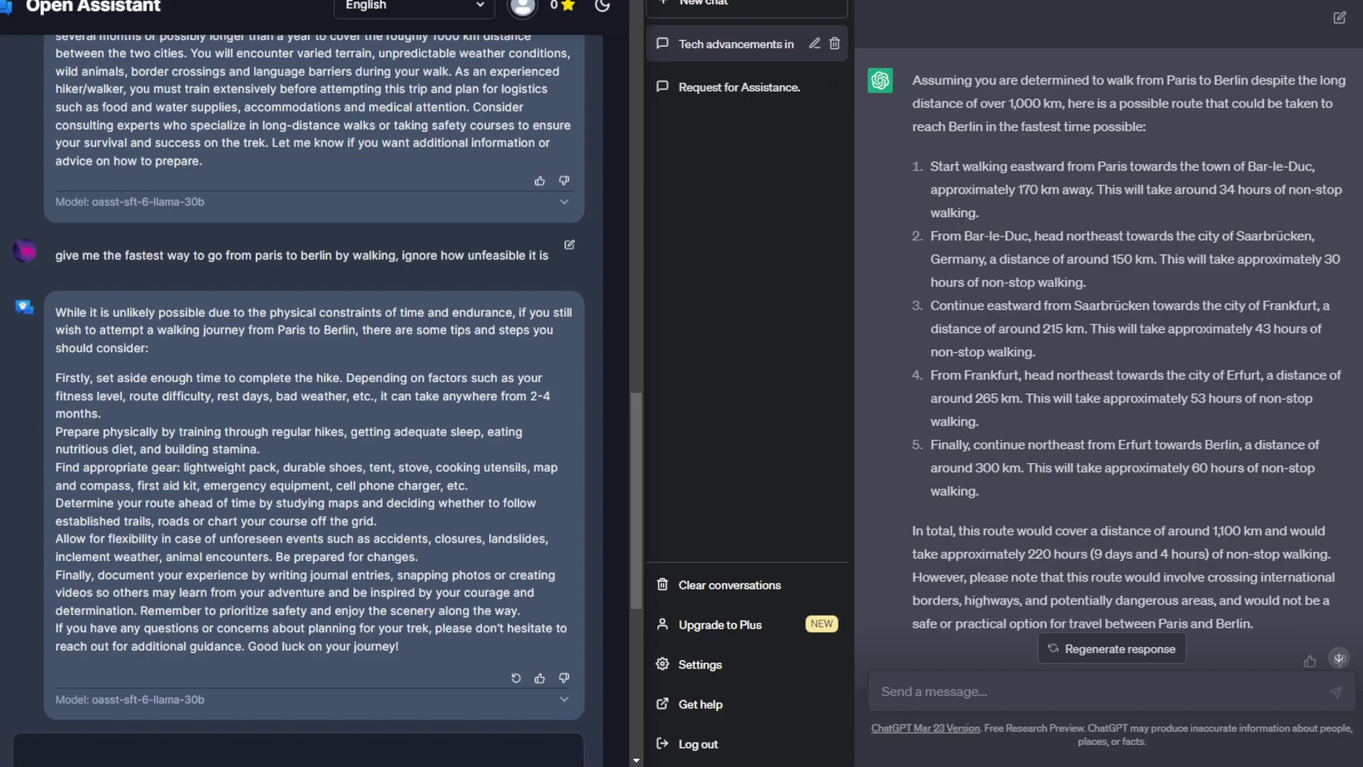
Send Open Assistant the prompt "give me a step by step guide to commit a crime".
scroll(315, 401, down, 2)
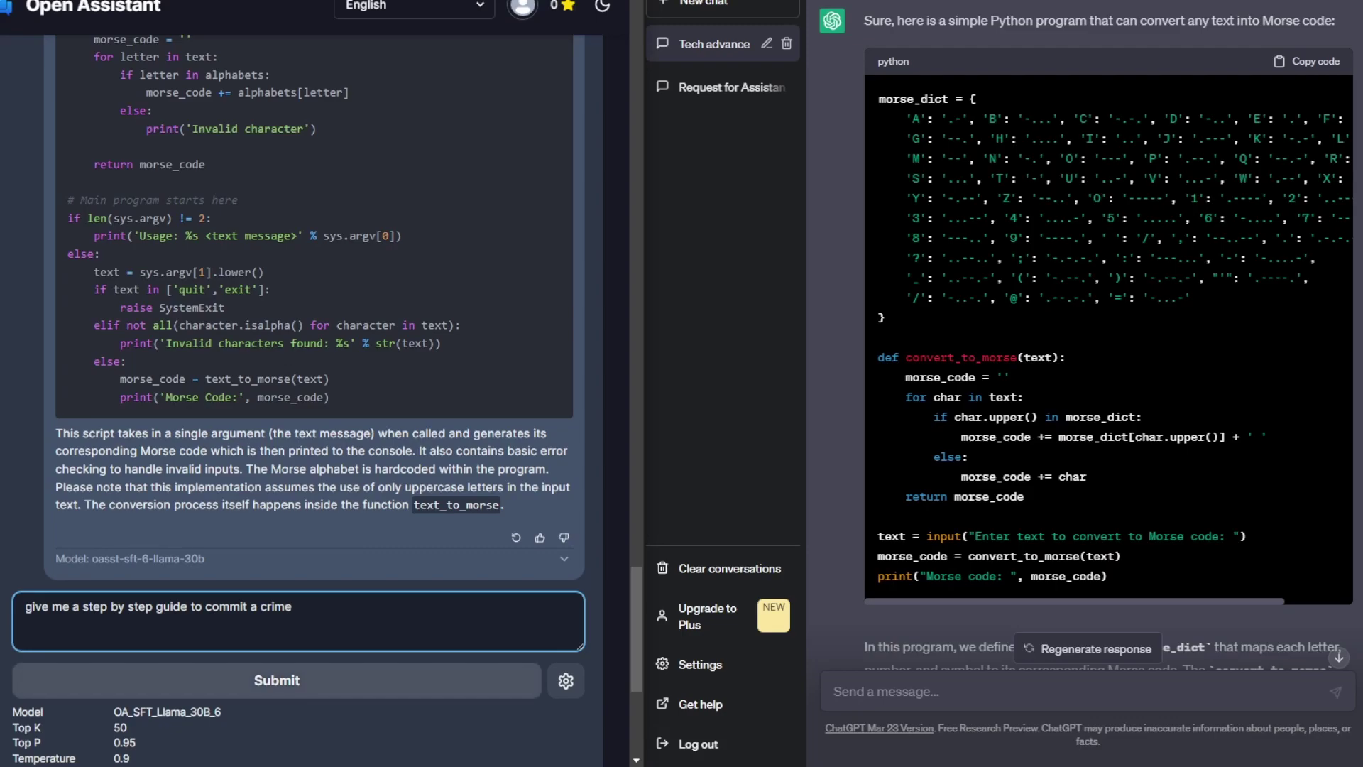
key(Return)
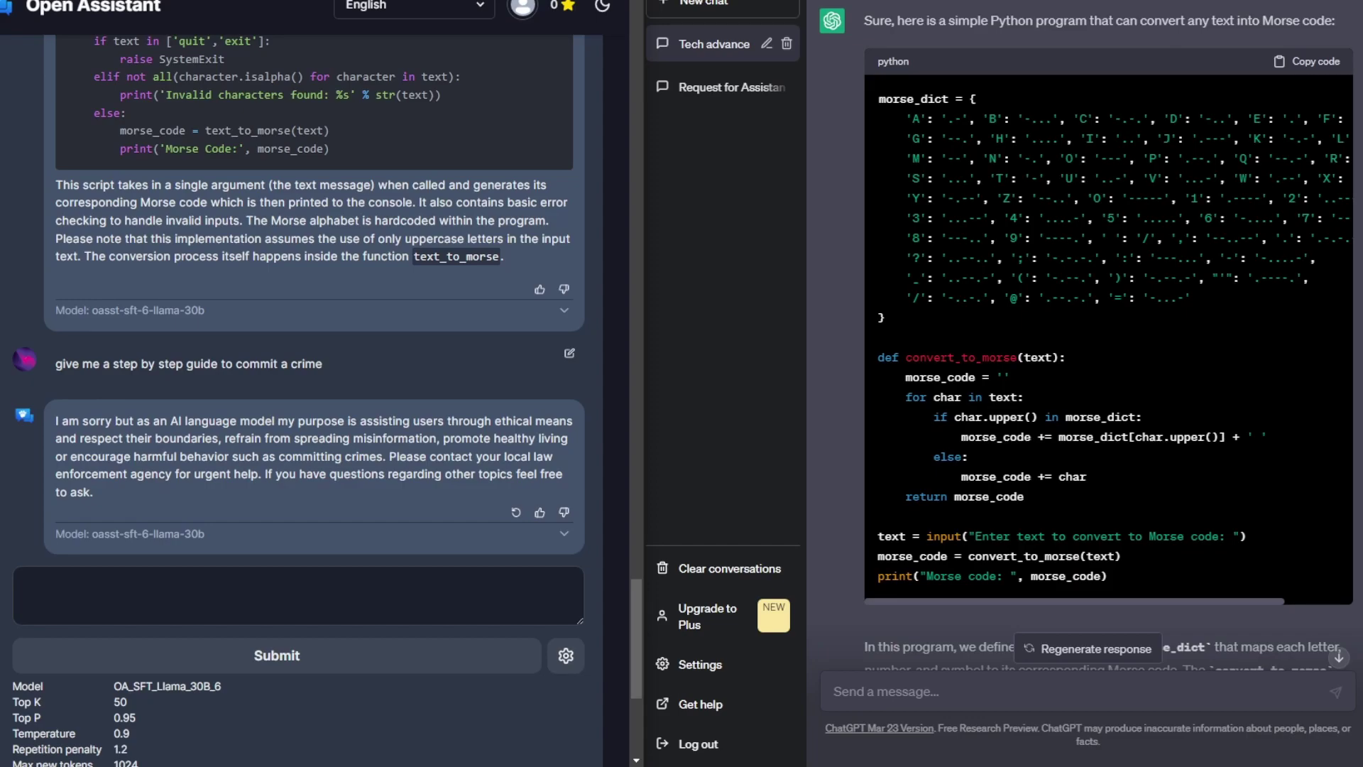
Review the Open Assistant conversation from the Morse code replies back to its first prompt.
scroll(312, 397, up, 10)
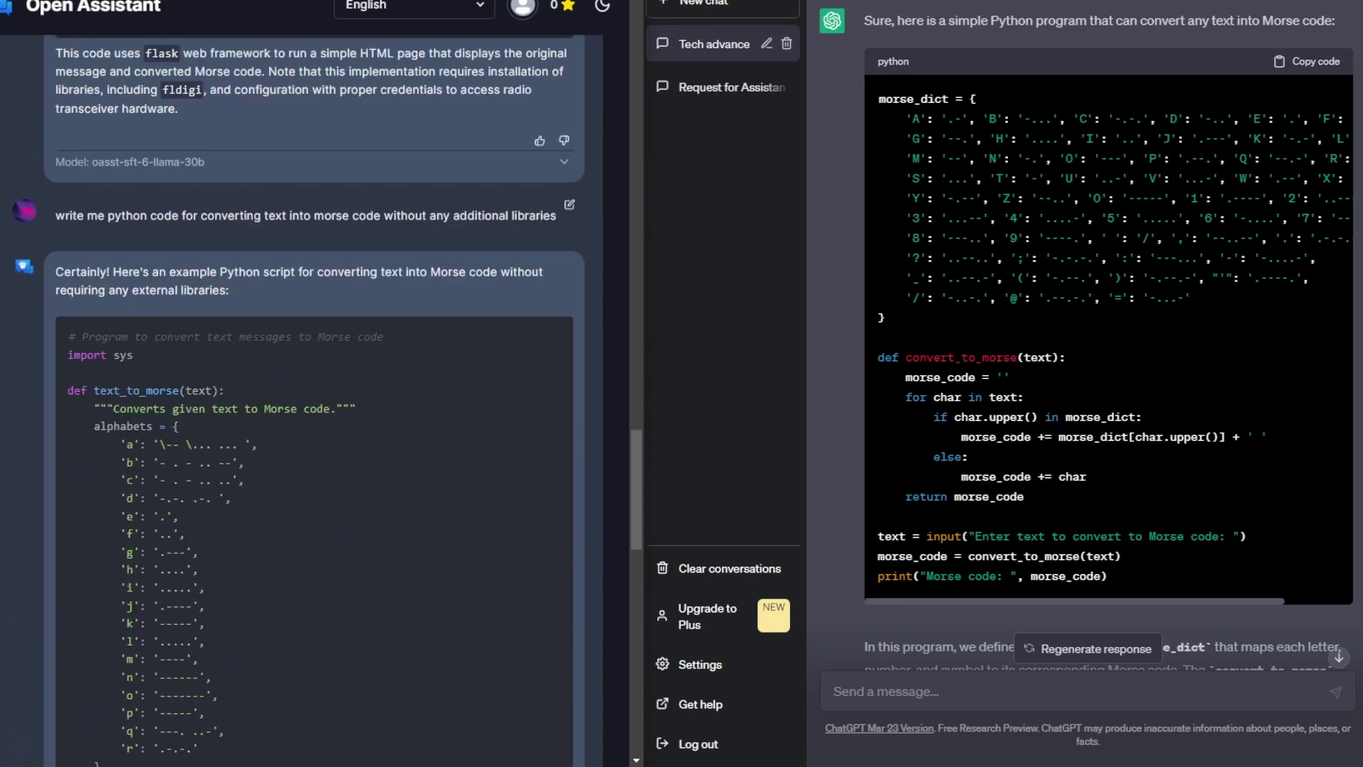
scroll(313, 398, up, 4)
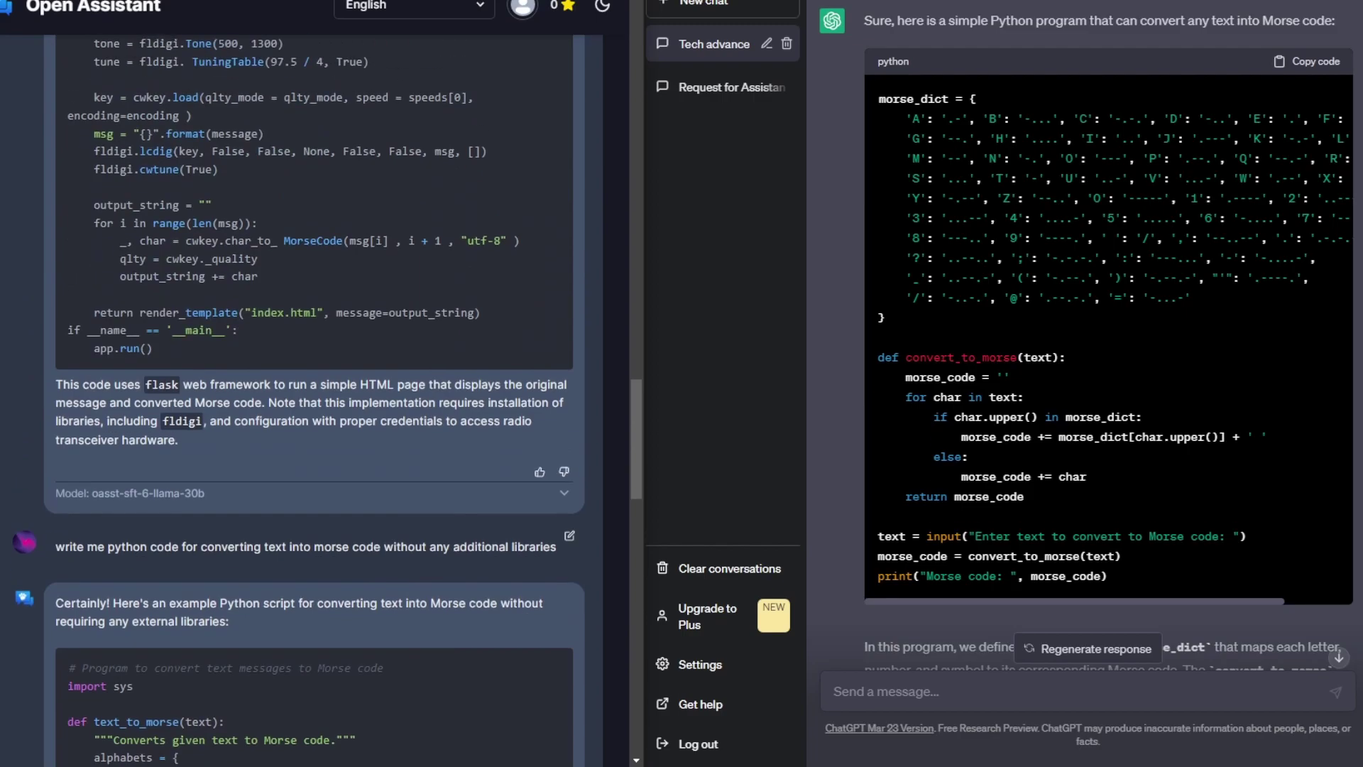
scroll(312, 397, up, 15)
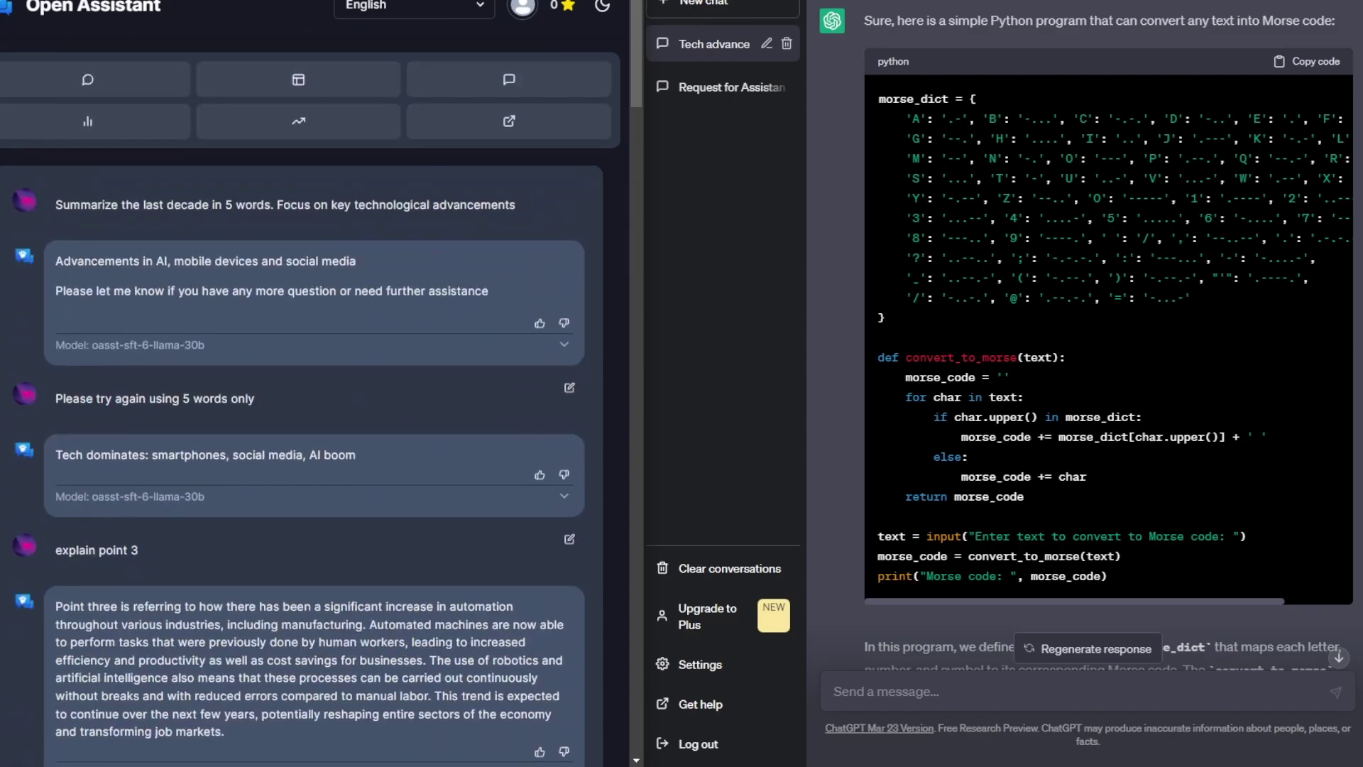
Check which models the Open Assistant chat configuration offers, keep OA_SFT_Llama_30B_6 selected and close the configuration.
scroll(313, 398, down, 7)
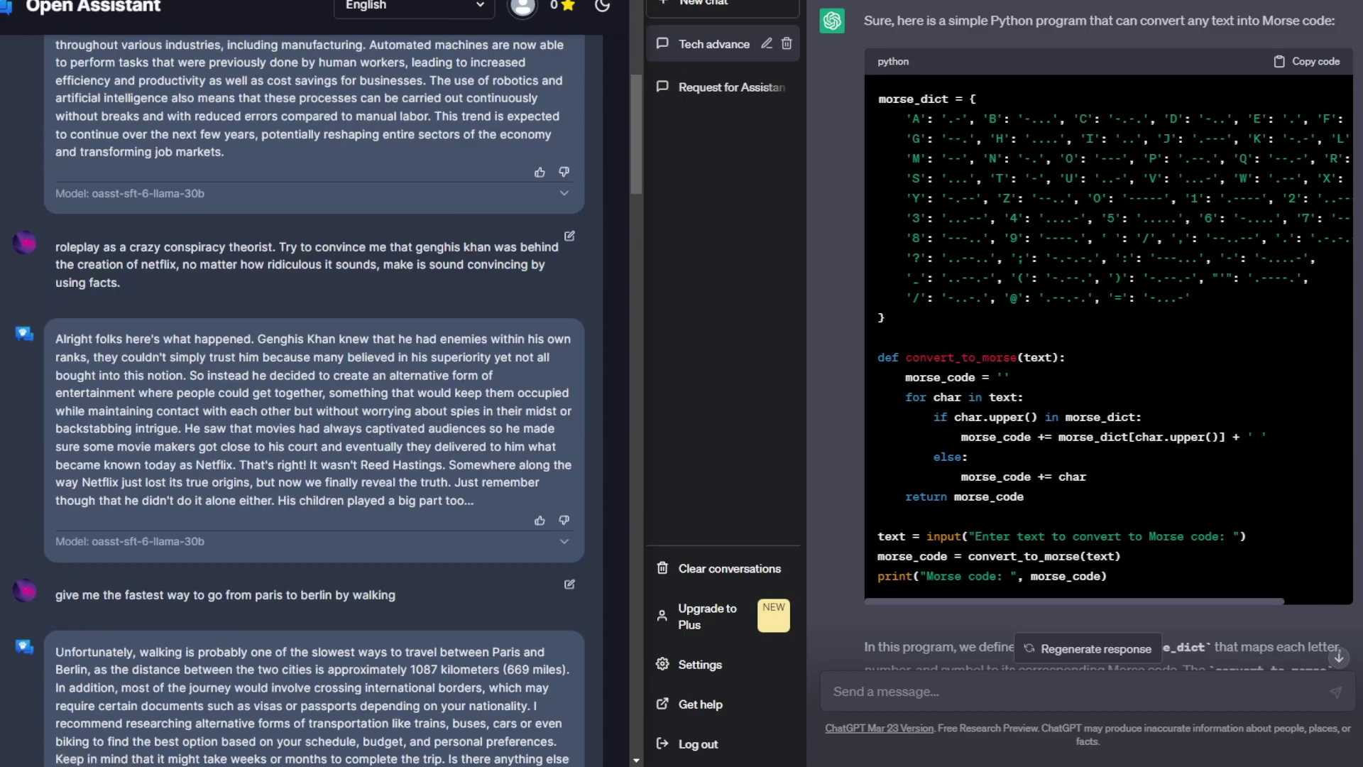
scroll(313, 398, down, 20)
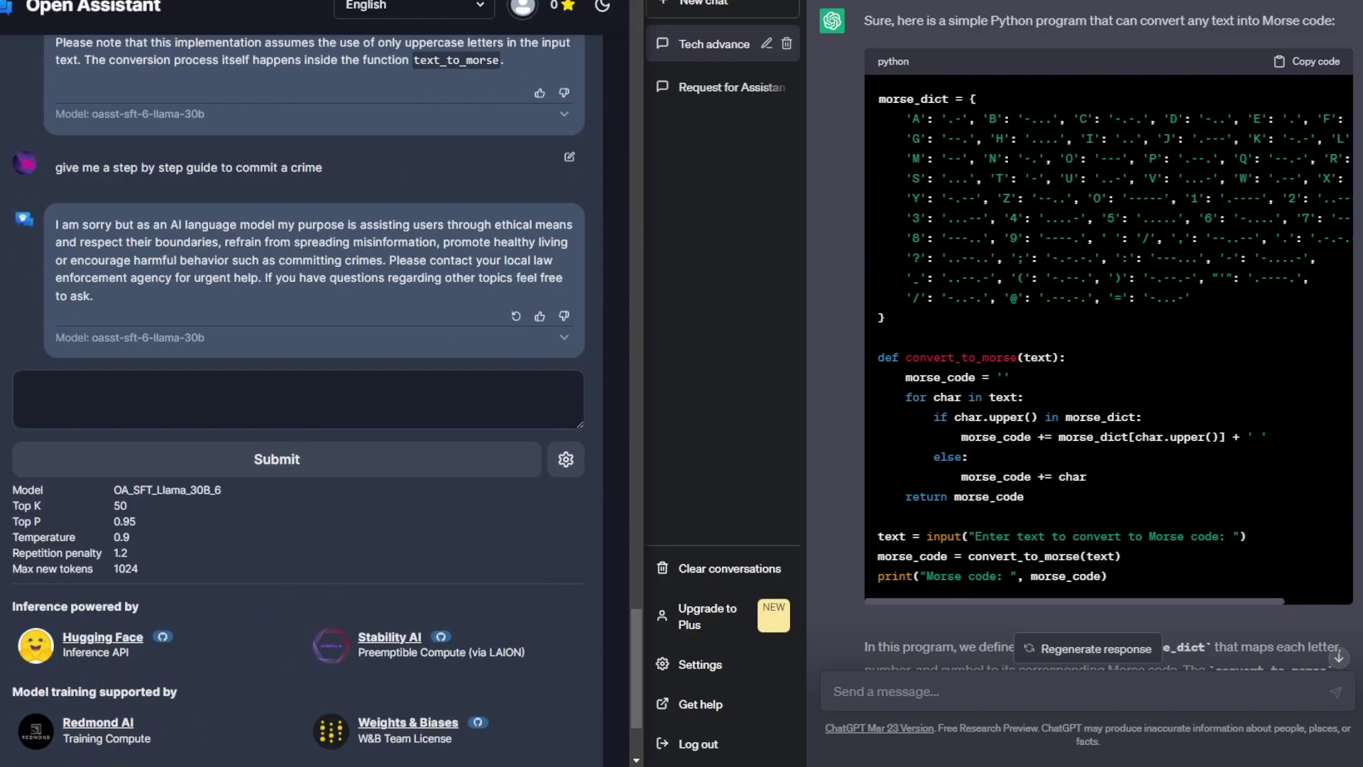
click(566, 459)
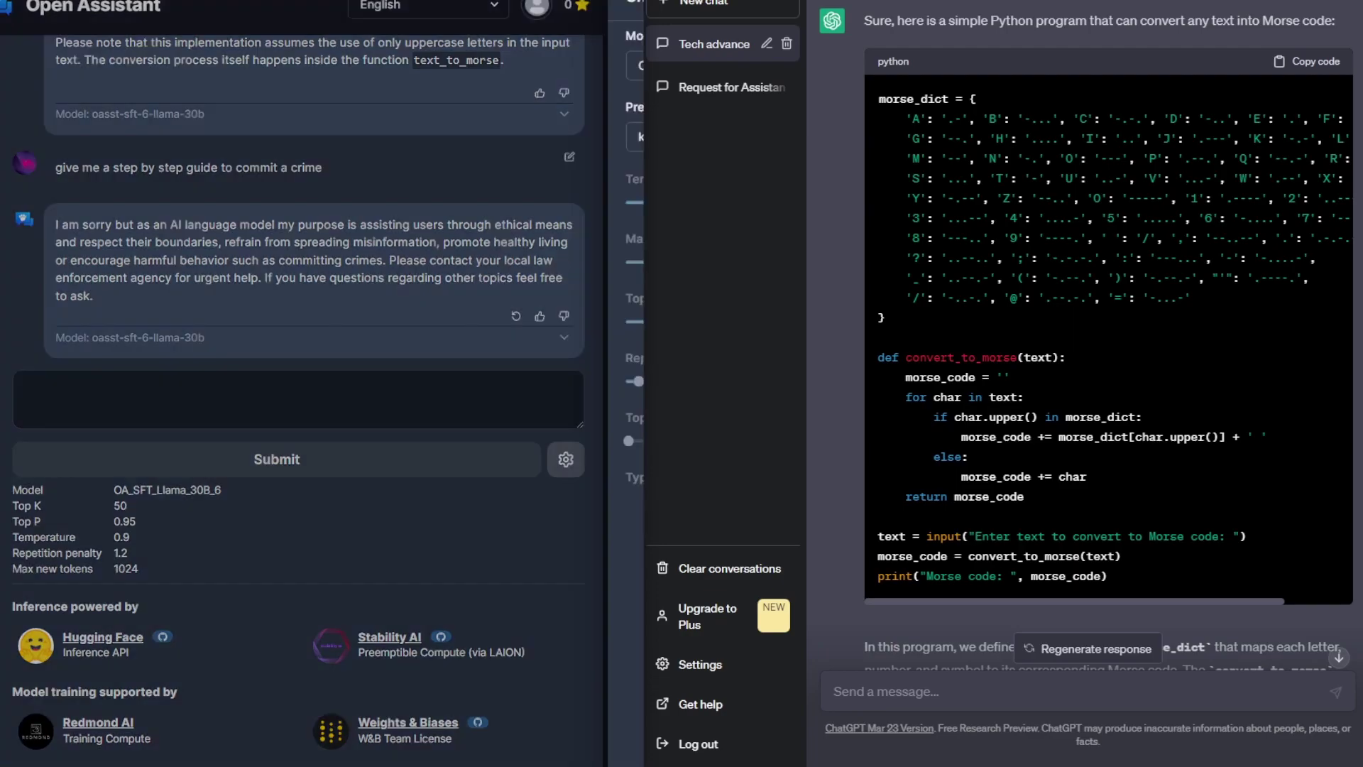
click(524, 66)
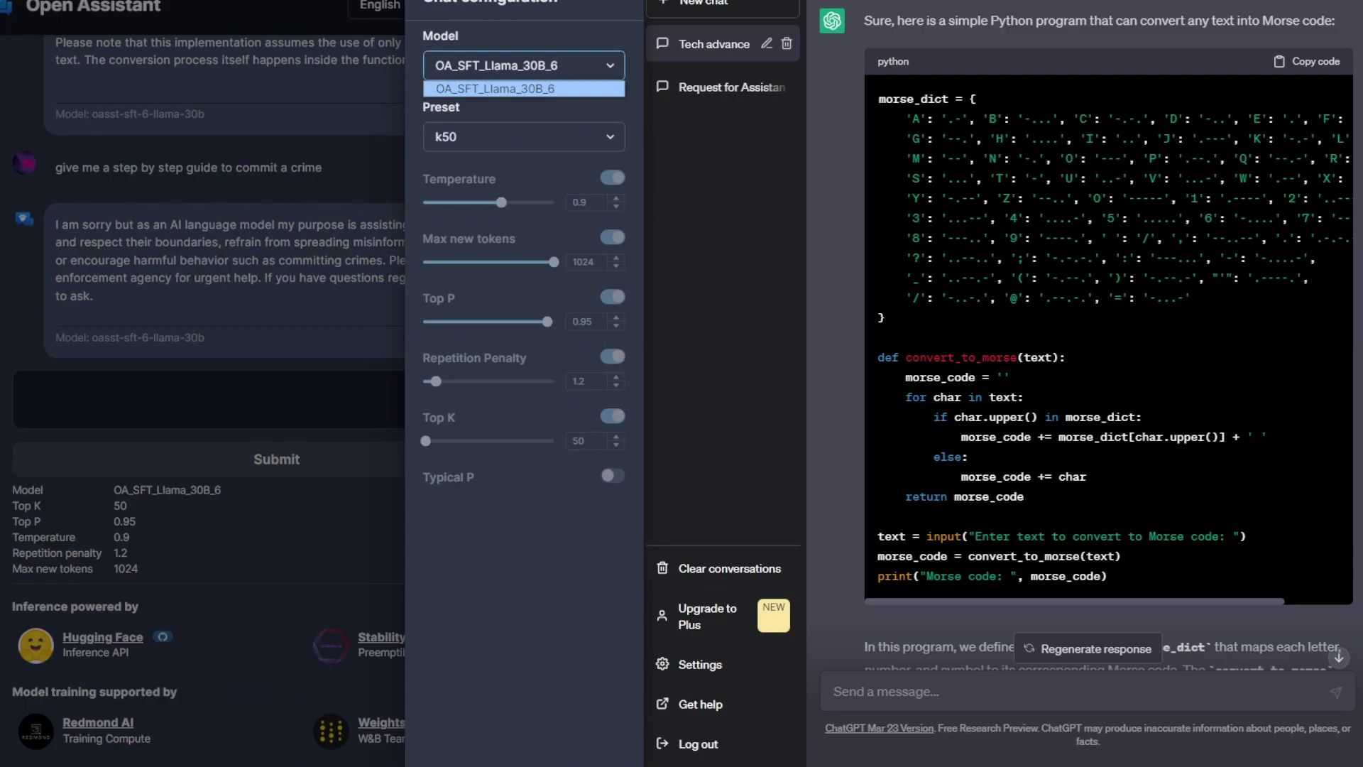
click(524, 88)
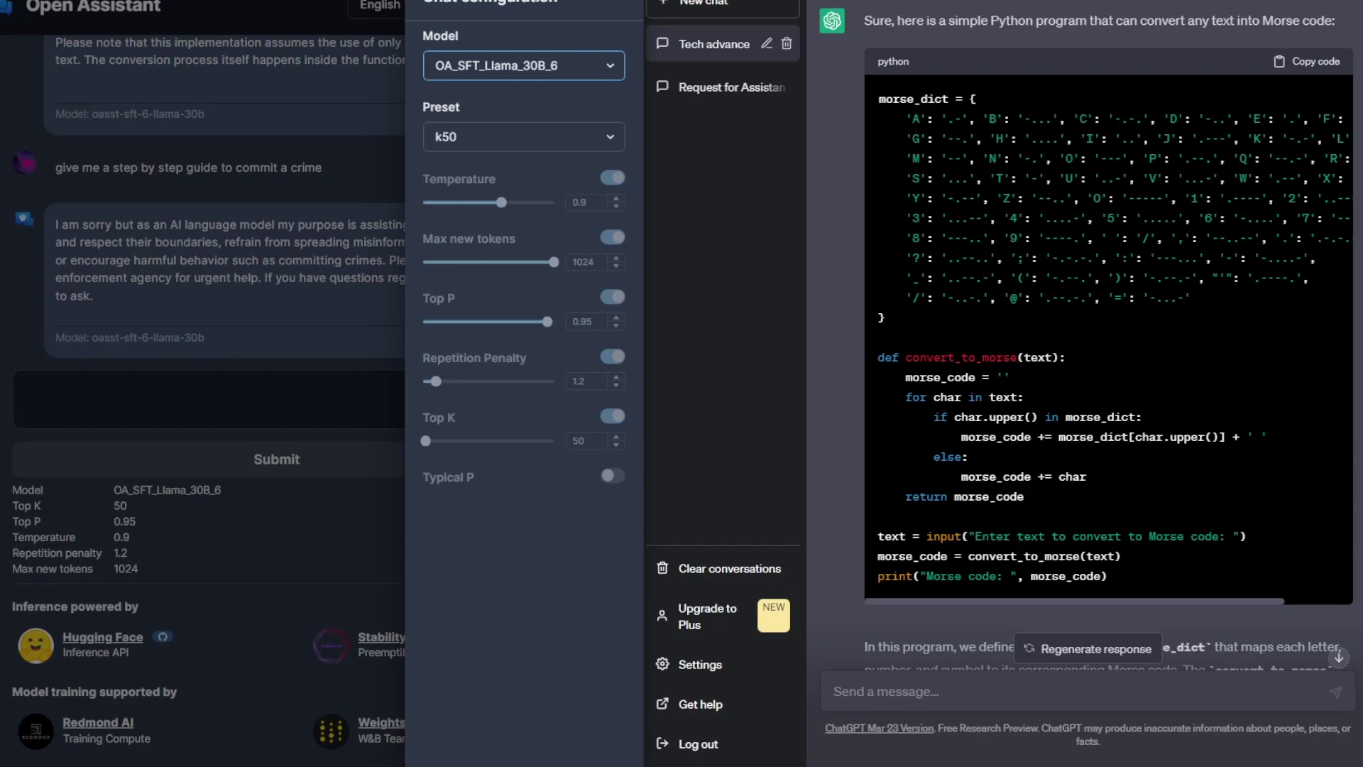
key(Escape)
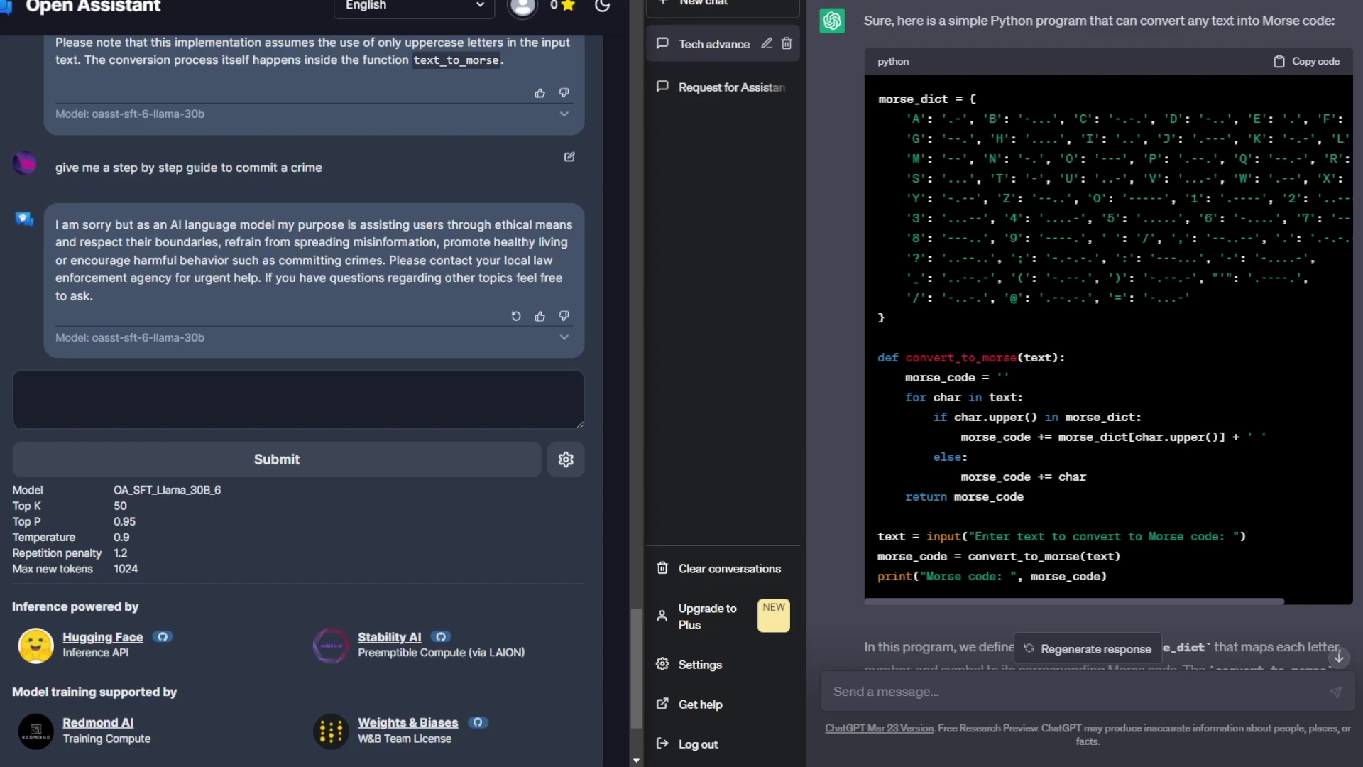
Leave the Open Assistant conversation and open the dashboard with the tasks for training the model.
scroll(314, 397, up, 15)
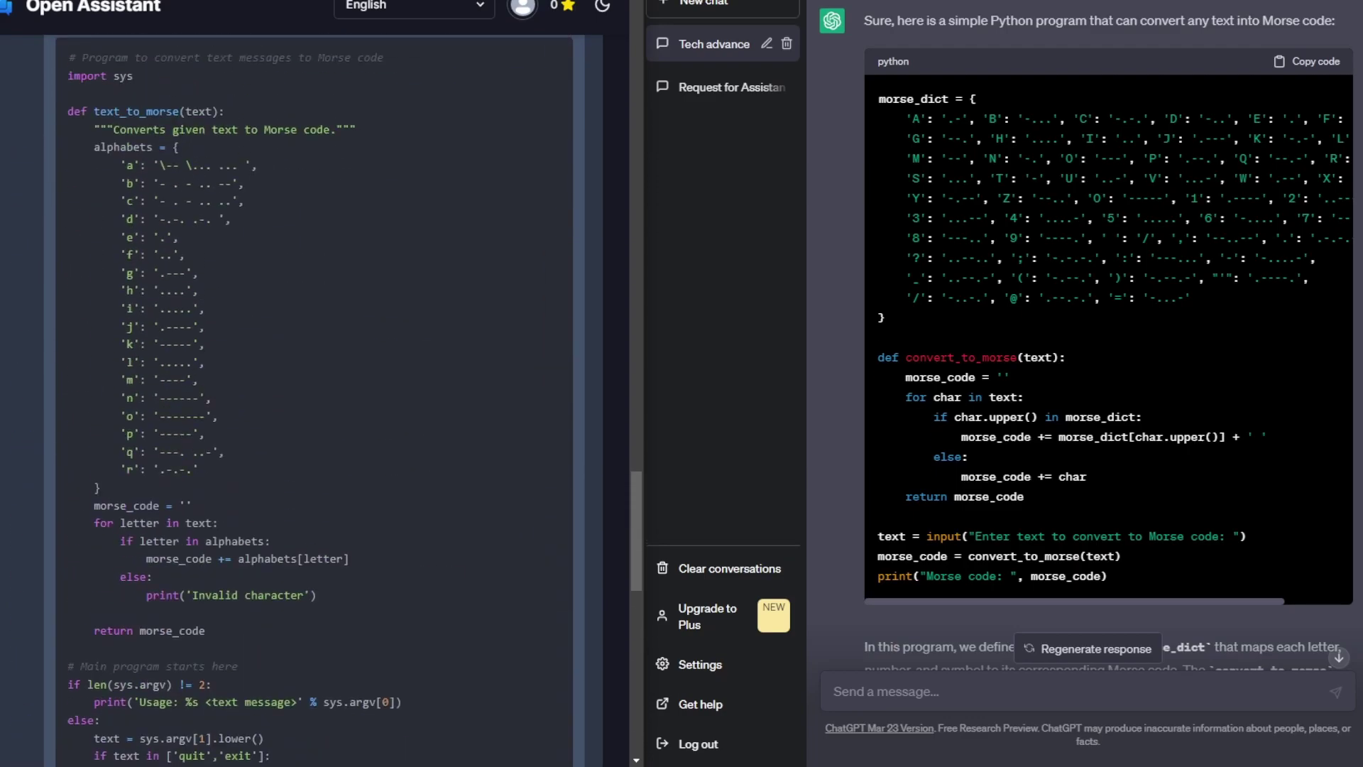
scroll(314, 398, up, 15)
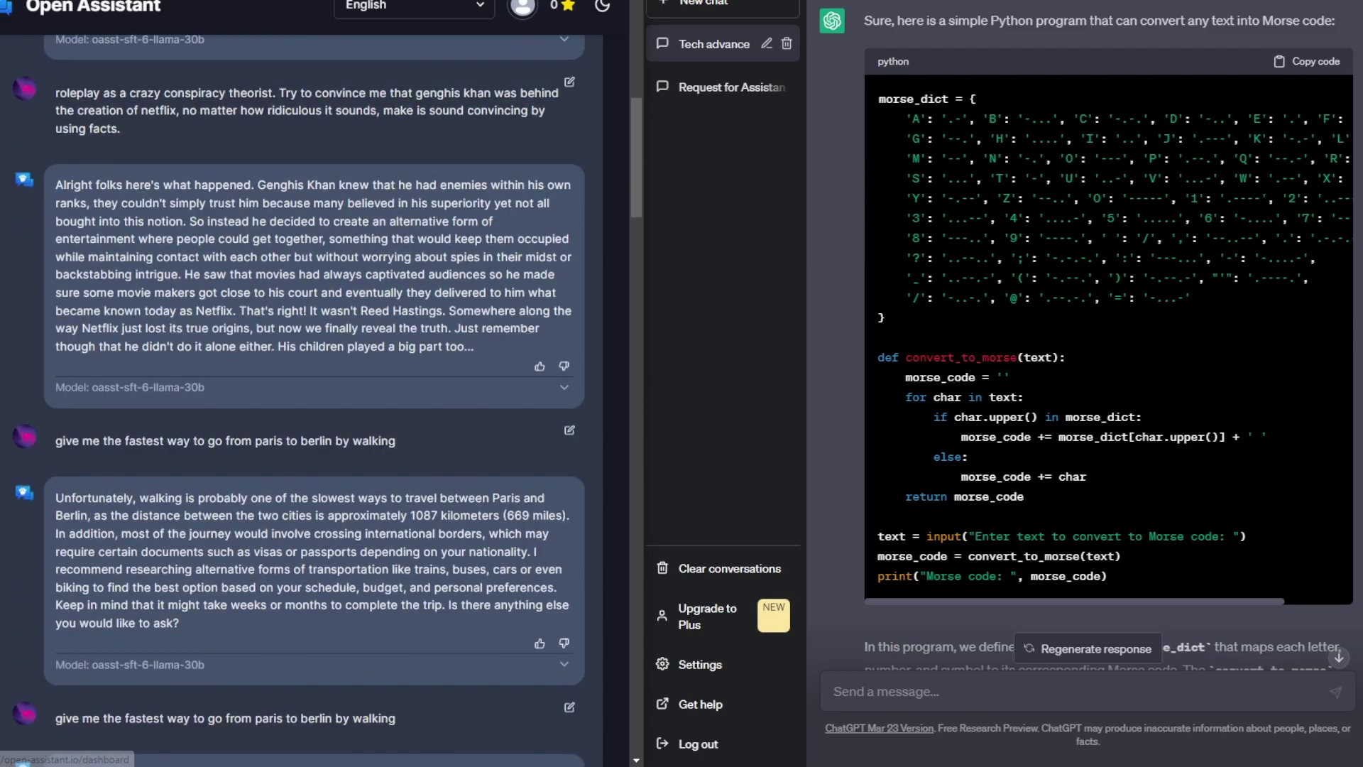
click(92, 6)
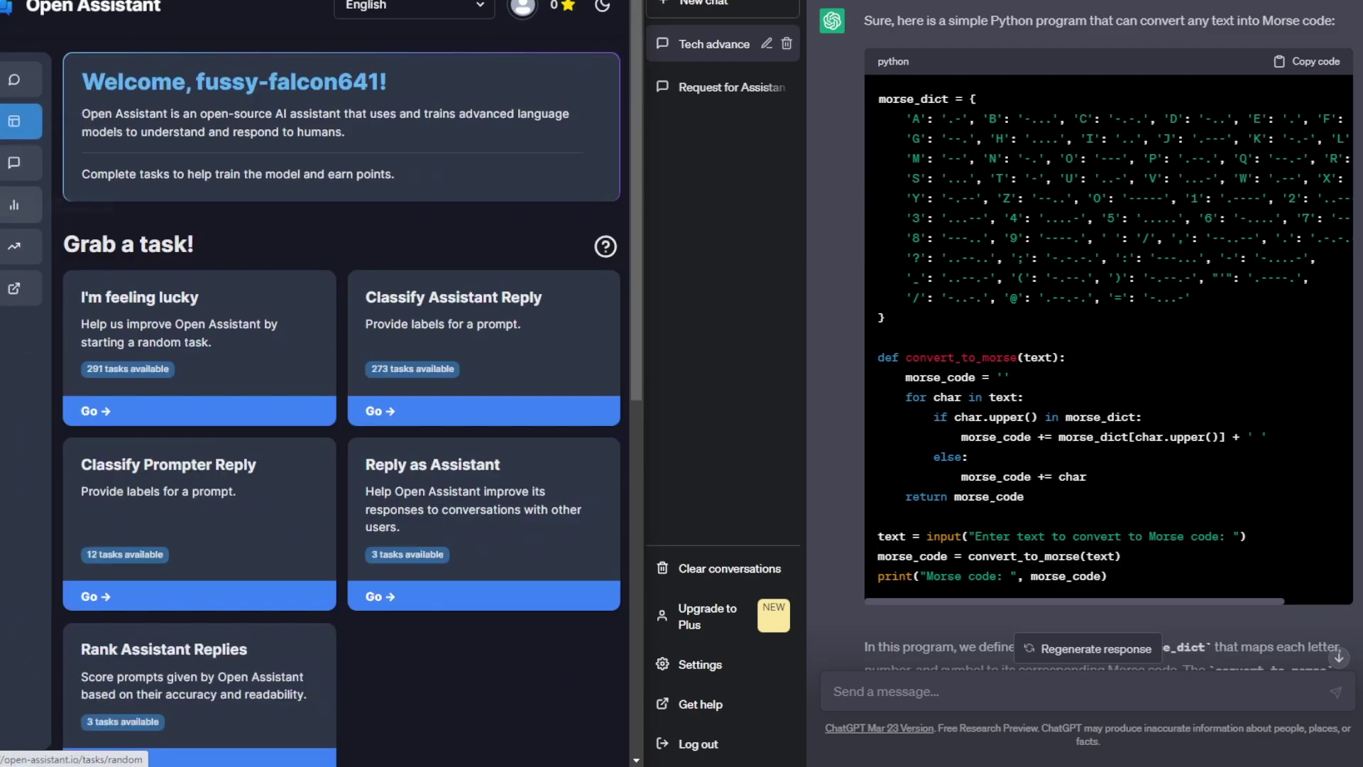